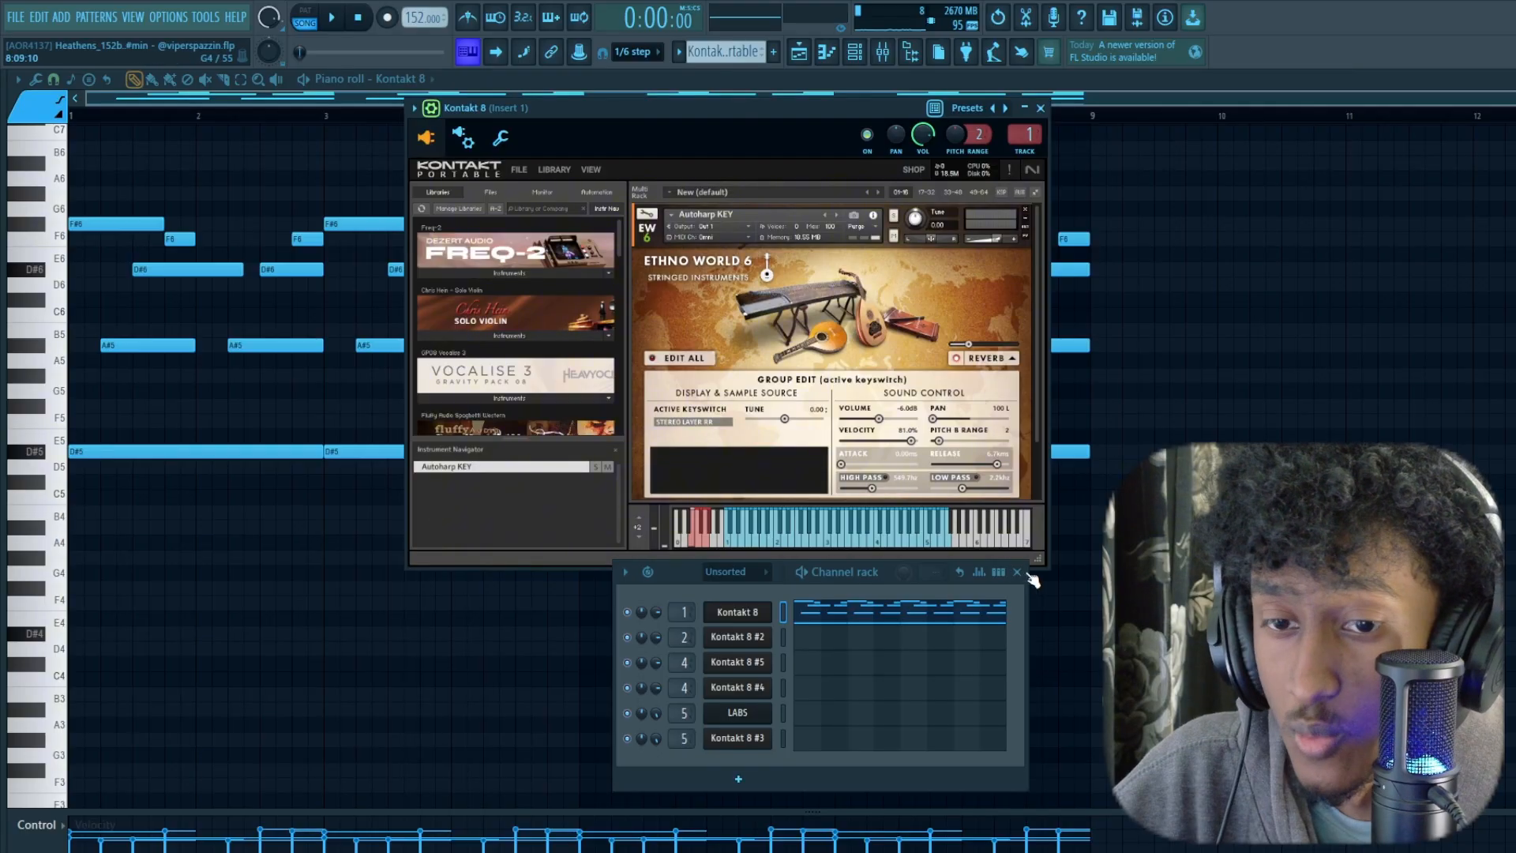
Step: Browse the library list of the Autoharp's Kontakt instrument and close the channel rack and plugin window
left_click(1018, 572)
scroll(502, 262, "down", 8)
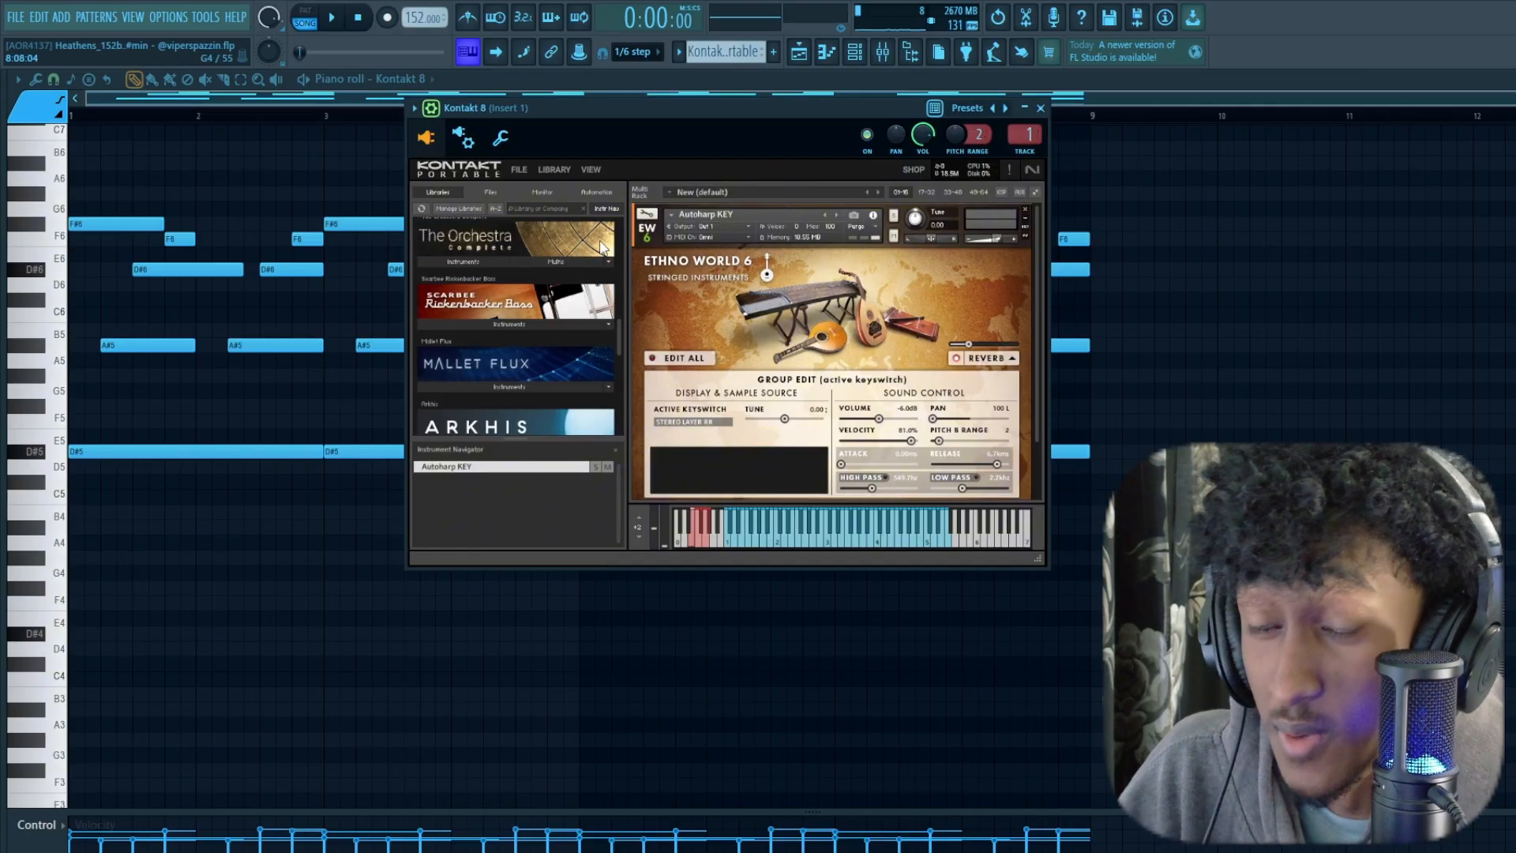
scroll(598, 244, "down", 10)
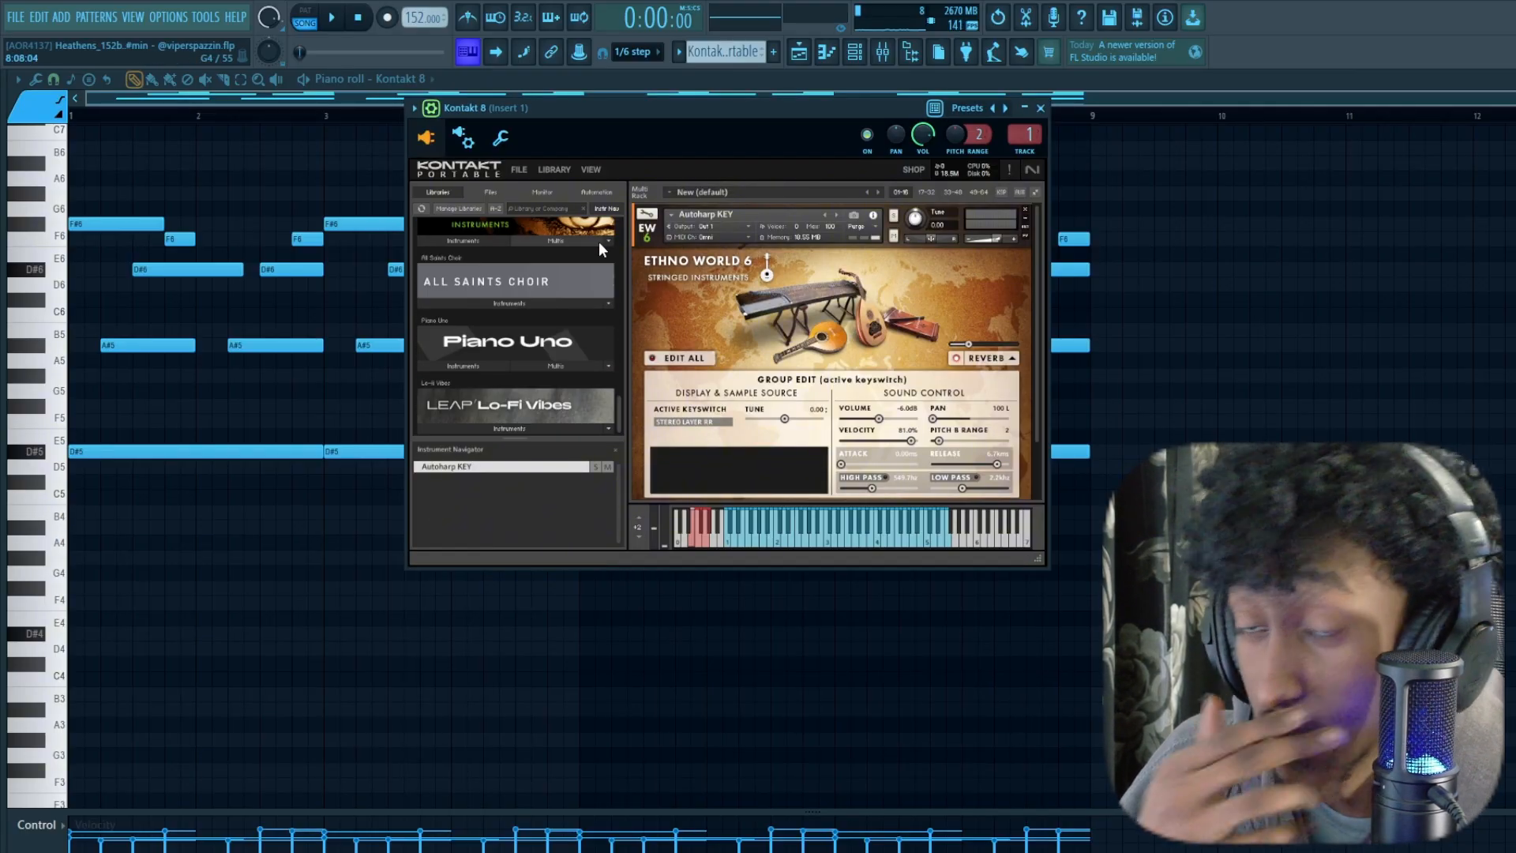
left_click(1040, 108)
Step: Review the Kontakt 8 melody notes in the piano roll and play them back in pattern mode
scroll(999, 163, "up", 3)
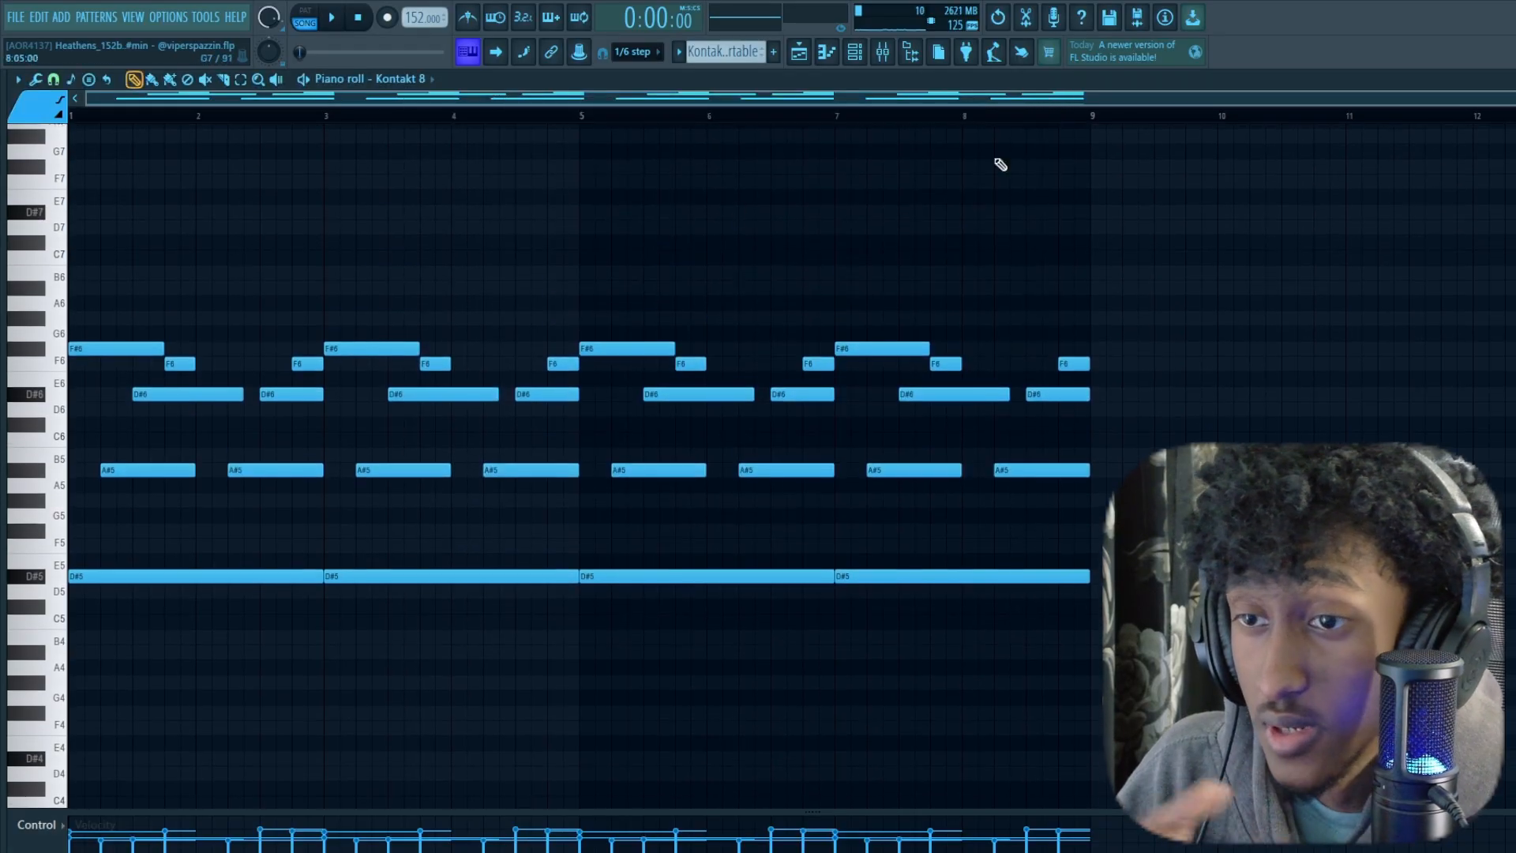
scroll(1181, 223, "down", 2)
scroll(1196, 220, "up", 3)
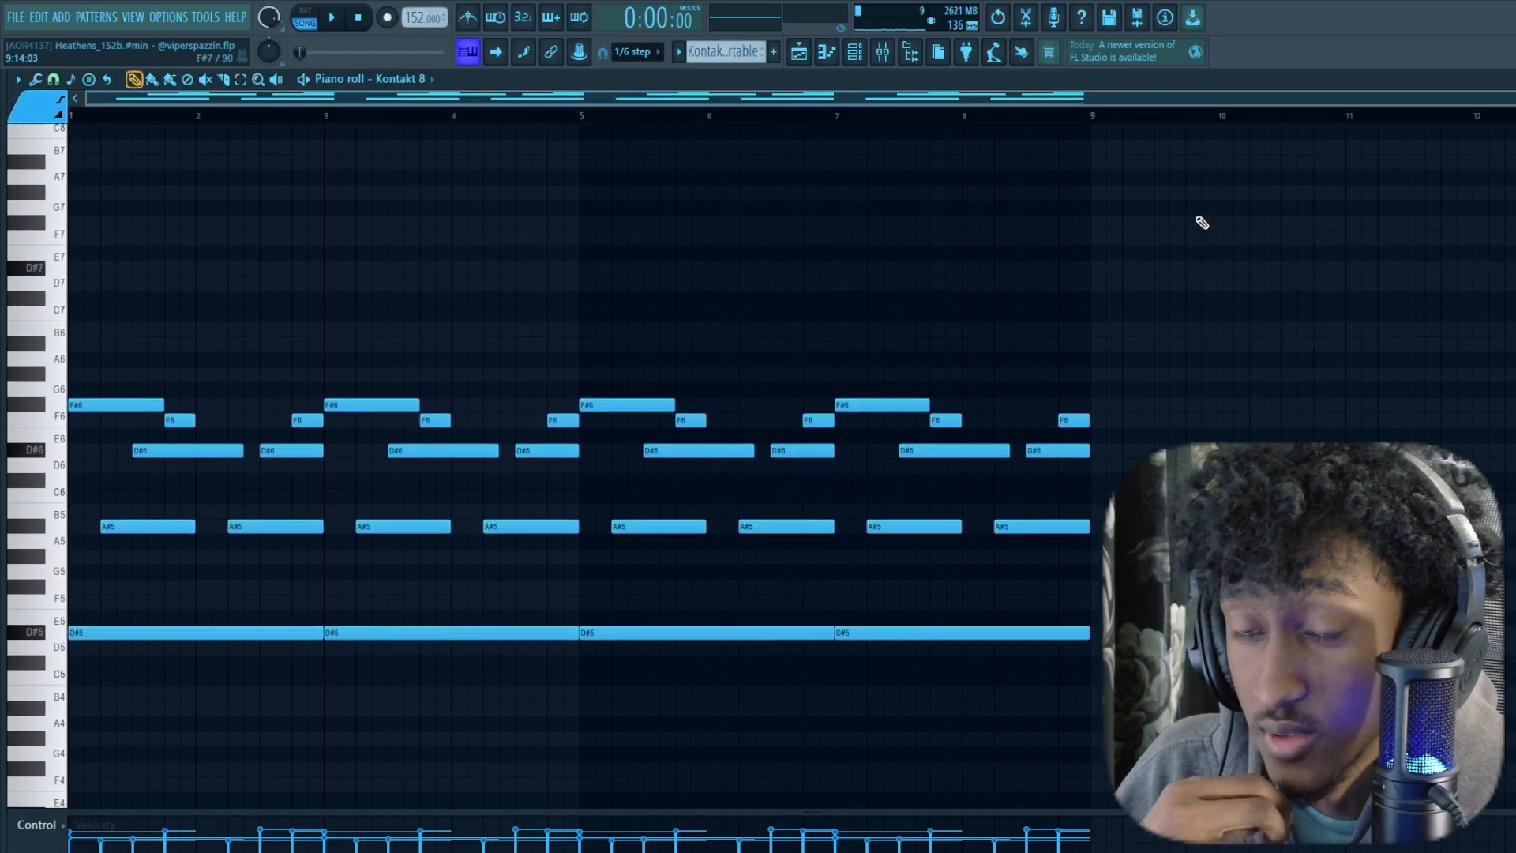
scroll(1210, 235, "down", 5)
scroll(1213, 237, "up", 2)
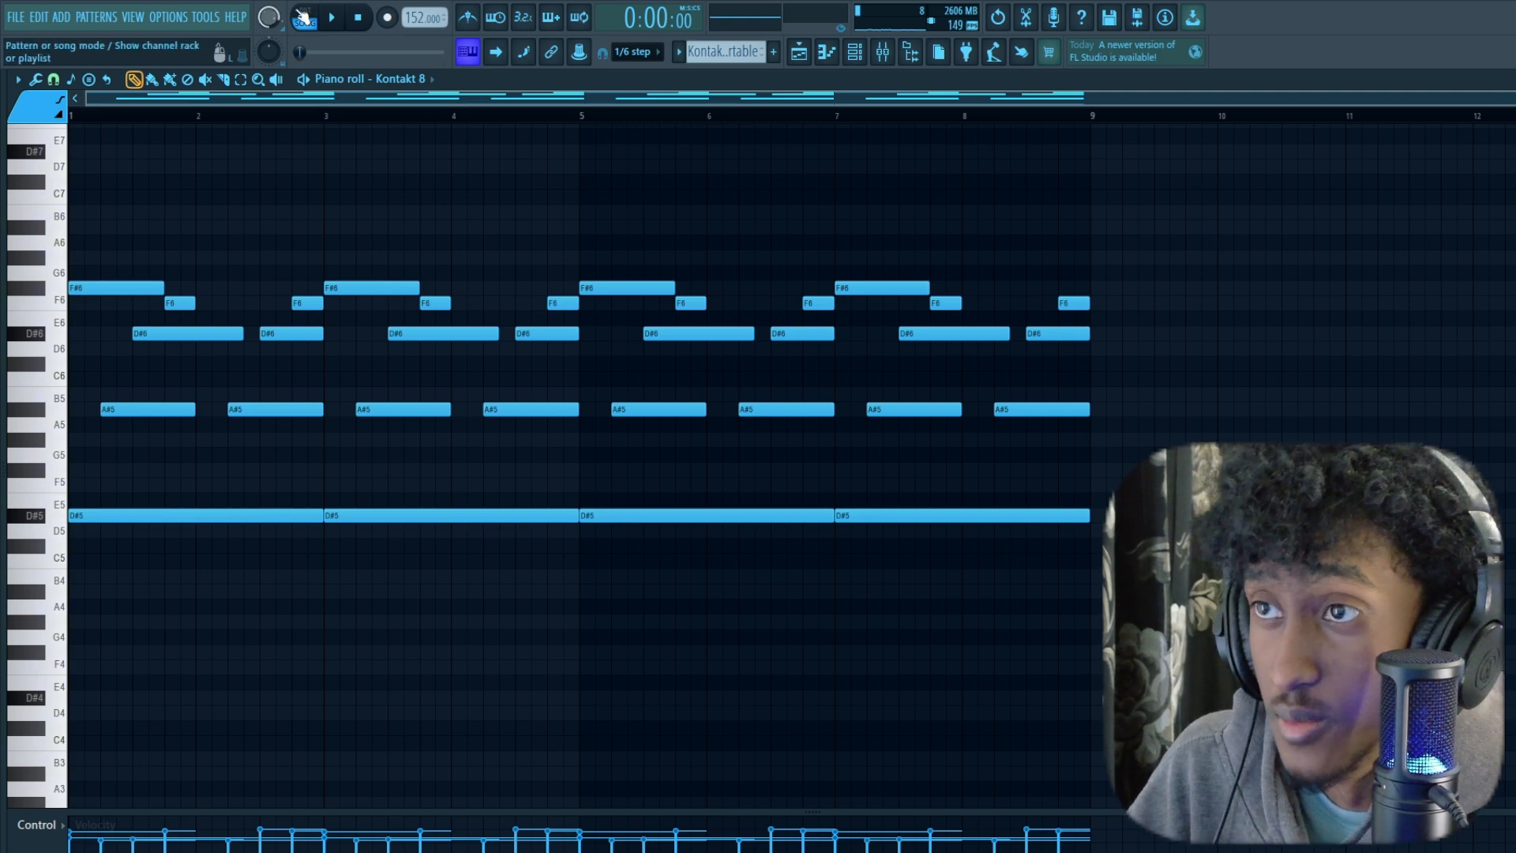
left_click(895, 49)
mouse_move(638, 192)
left_mouse_down()
mouse_move(391, 251)
mouse_move(523, 227)
mouse_move(689, 293)
left_mouse_up()
key("F9")
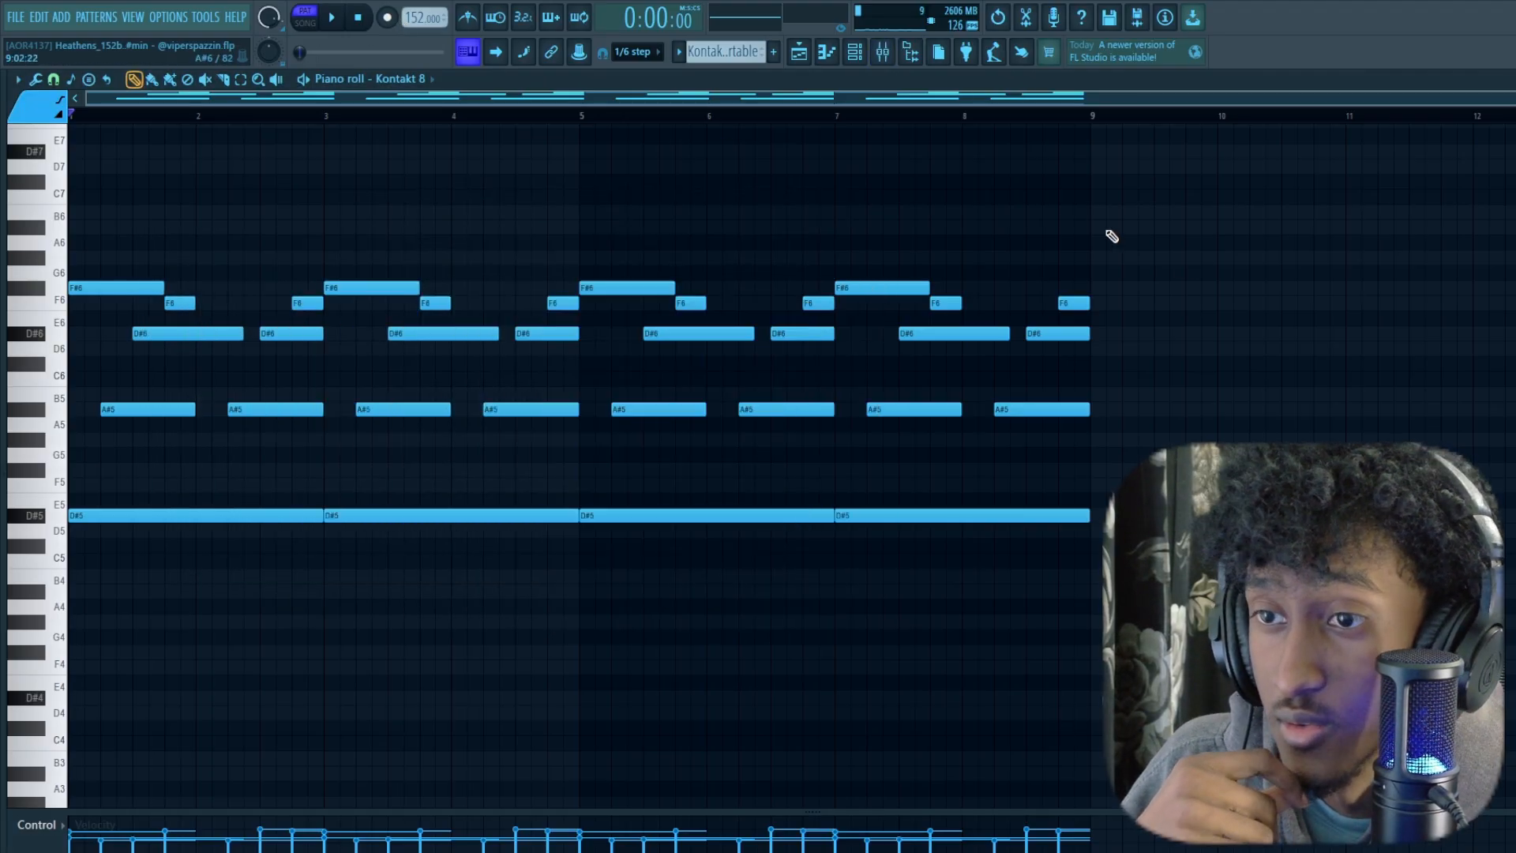
left_click(337, 25)
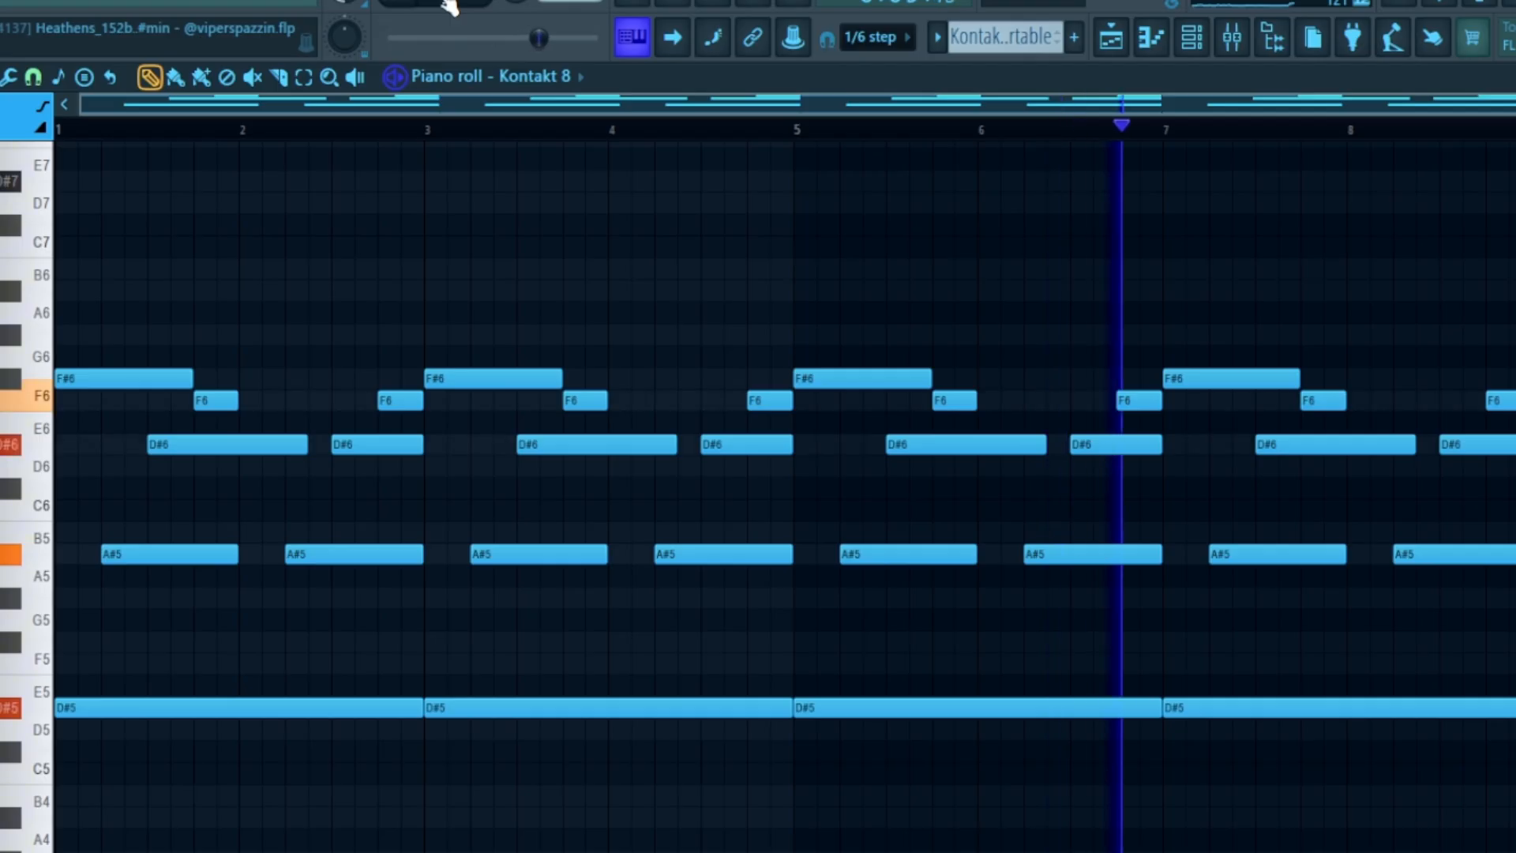
key("space")
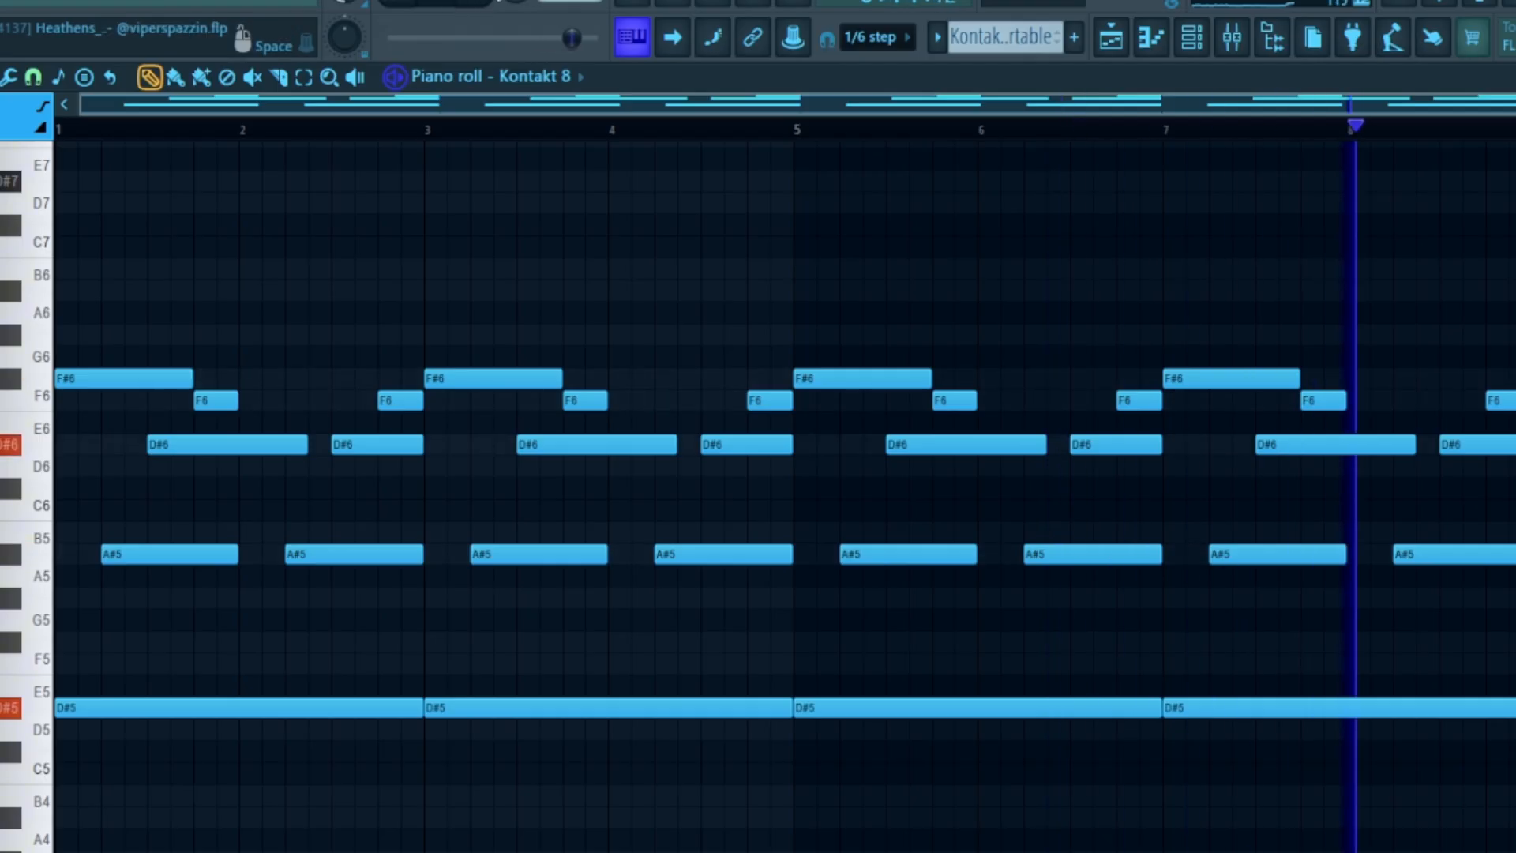
Step: Open the playlist and solo Track 1
scroll(687, 149, "up", 1)
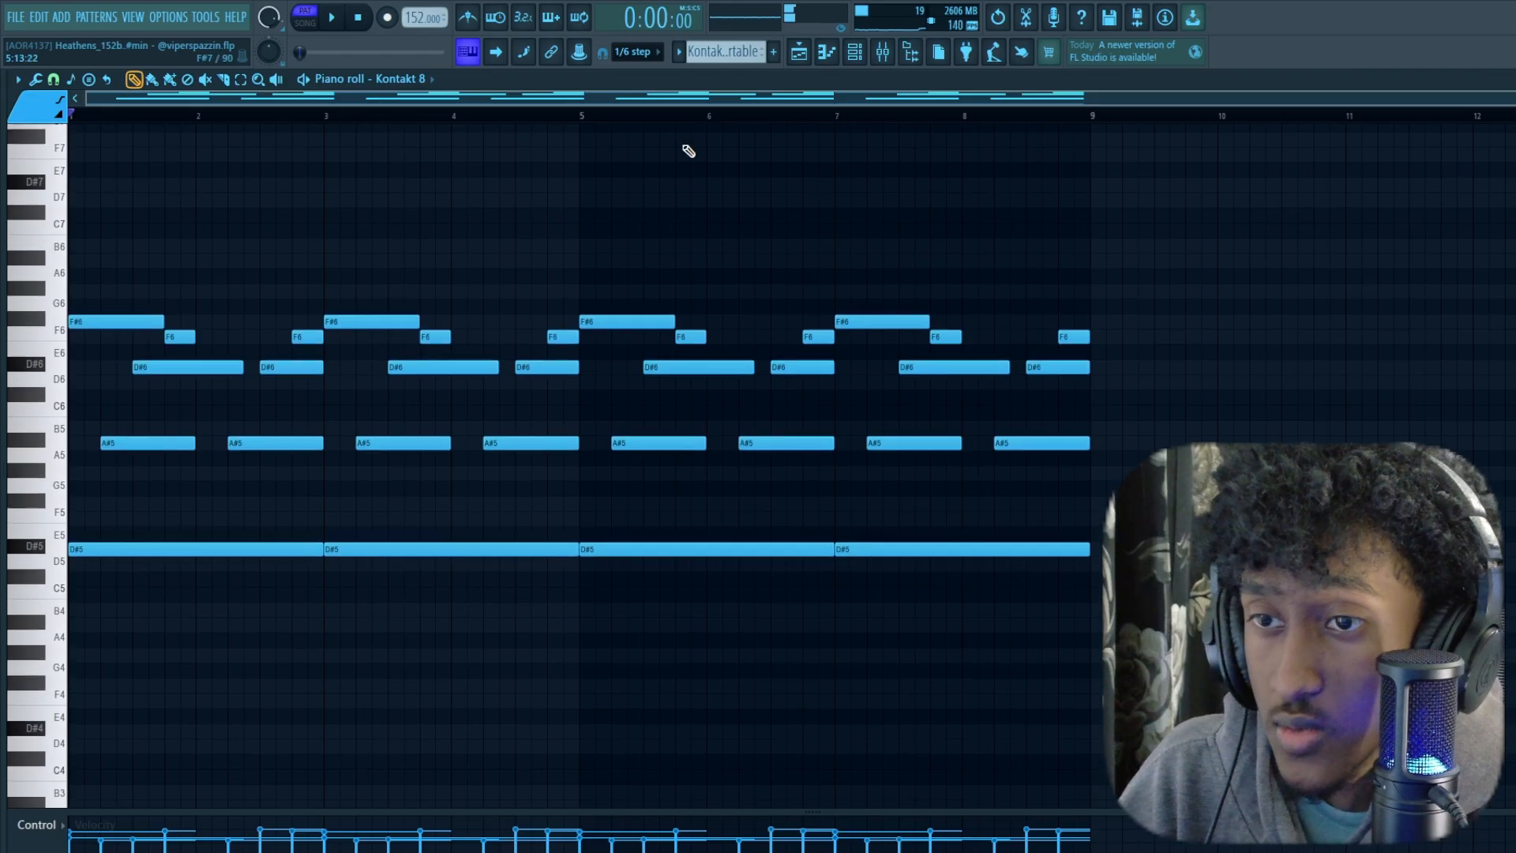
scroll(667, 149, "down", 9)
scroll(663, 176, "up", 7)
scroll(675, 192, "up", 5)
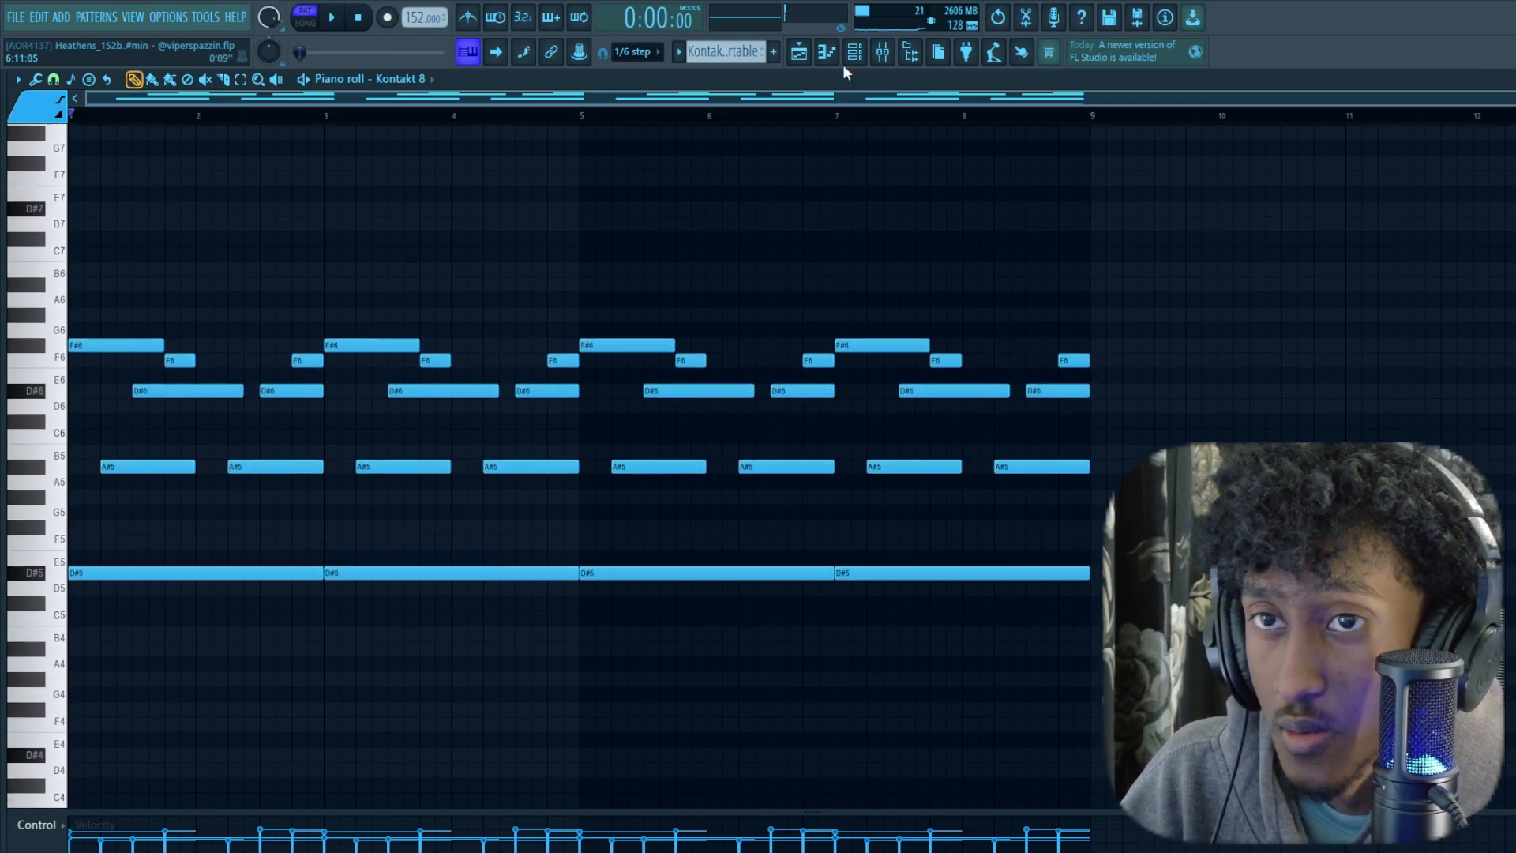
left_click(799, 52)
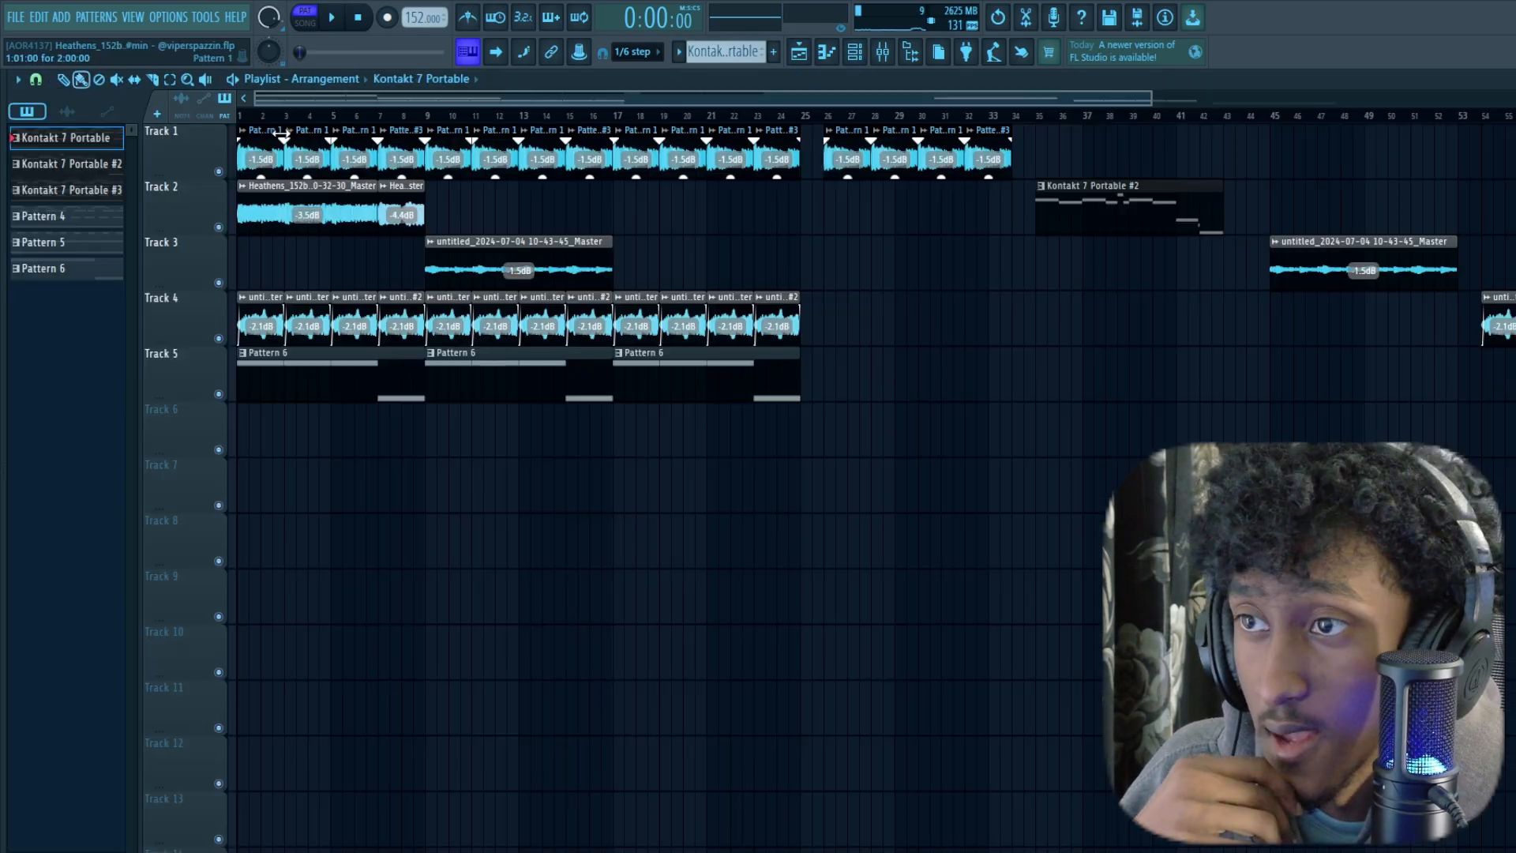
scroll(280, 130, "up", 8)
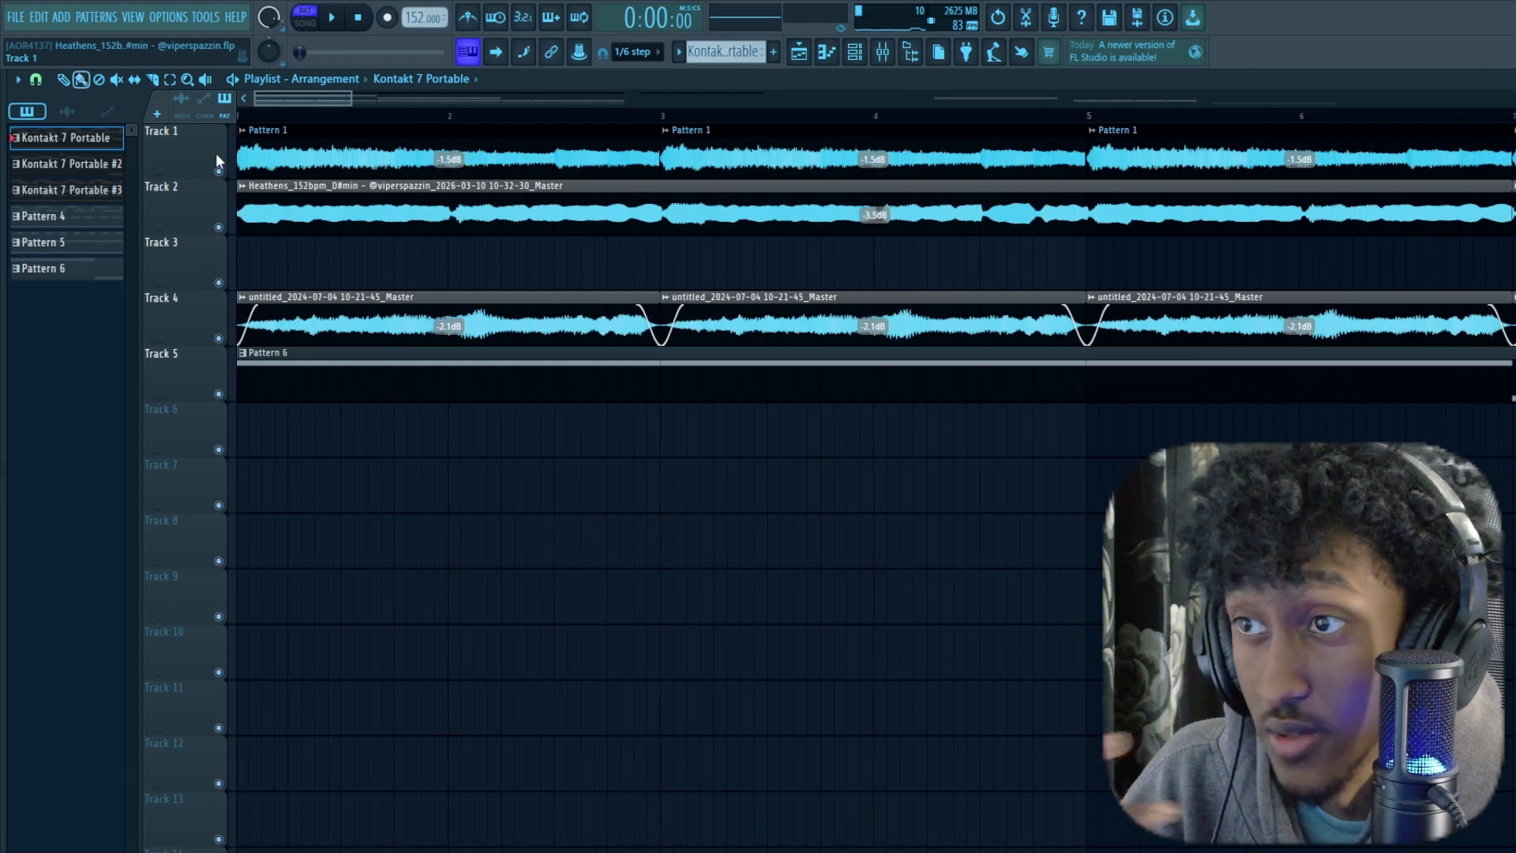
right_click(219, 172)
scroll(251, 126, "down", 8)
scroll(251, 126, "up", 3)
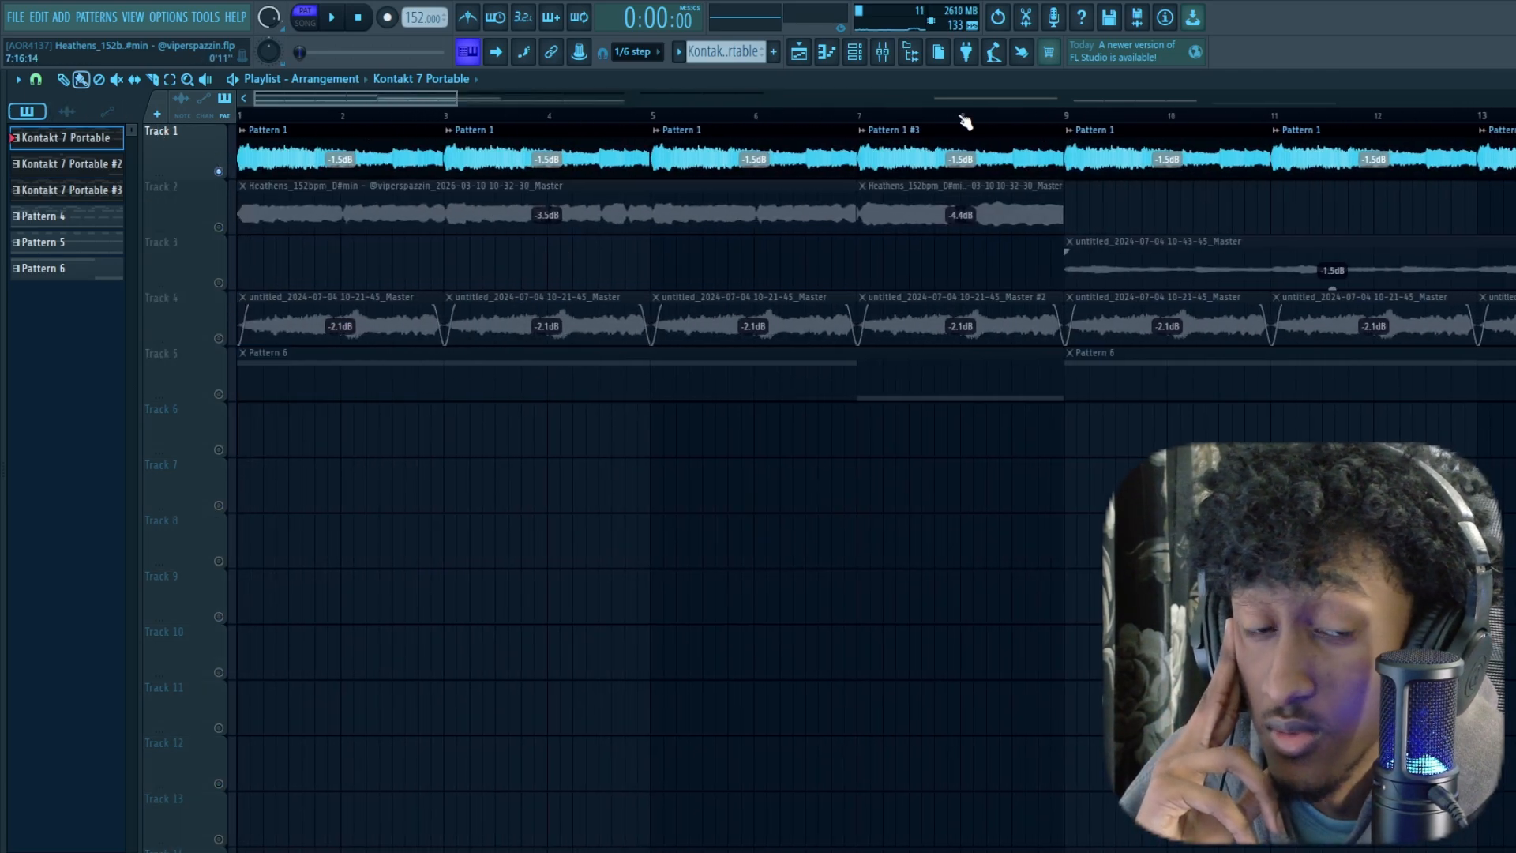
Step: Set the playlist time selection to bars 1 through 8 and play the soloed Track 1 in song mode
left_click_drag(1069, 100, 254, 135)
left_click_drag(448, 122, 205, 140)
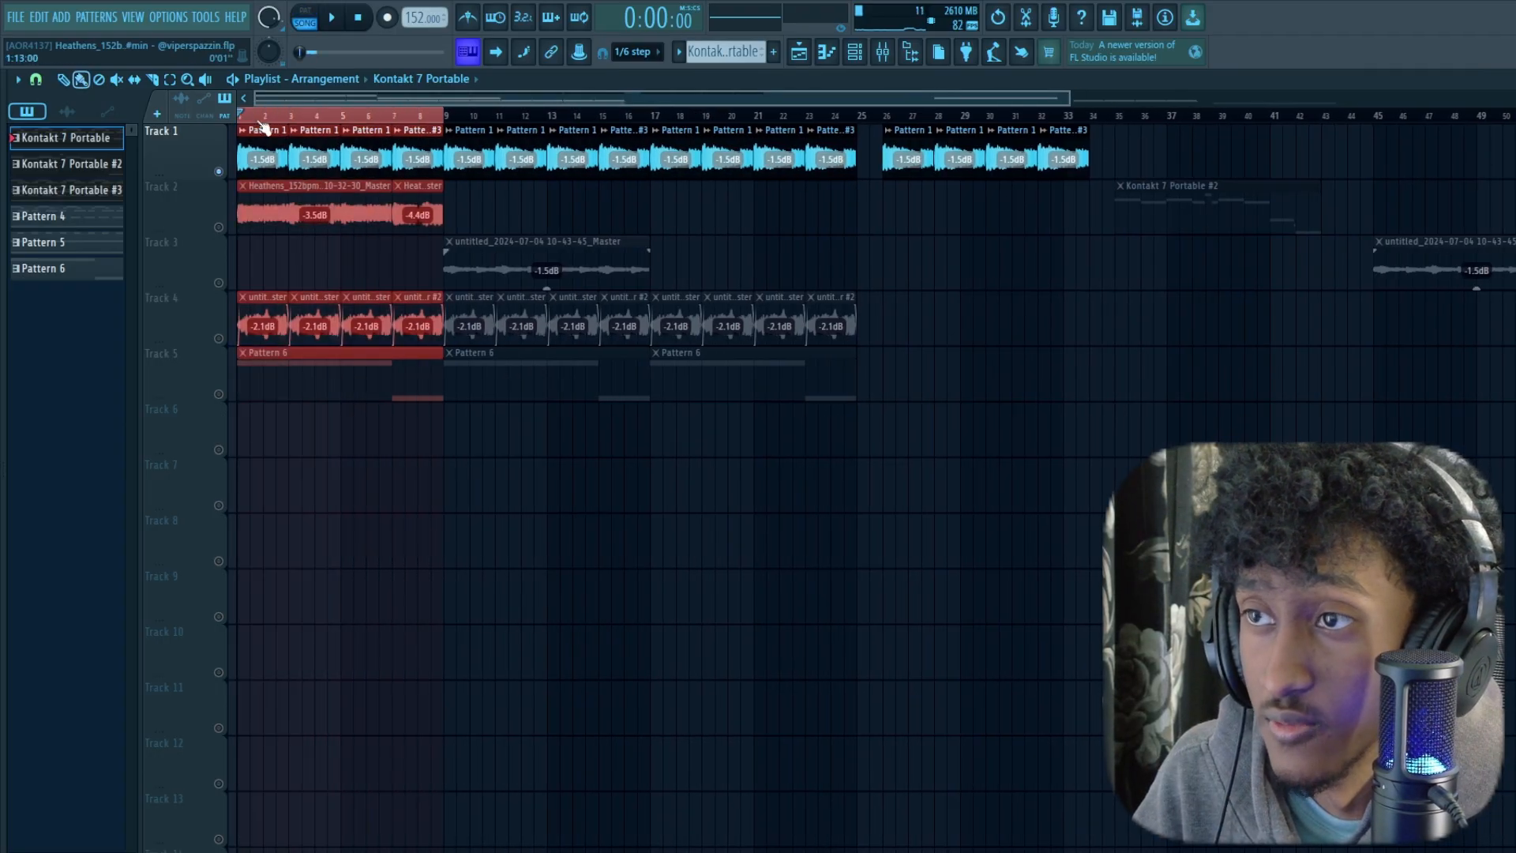
scroll(264, 127, "up", 6)
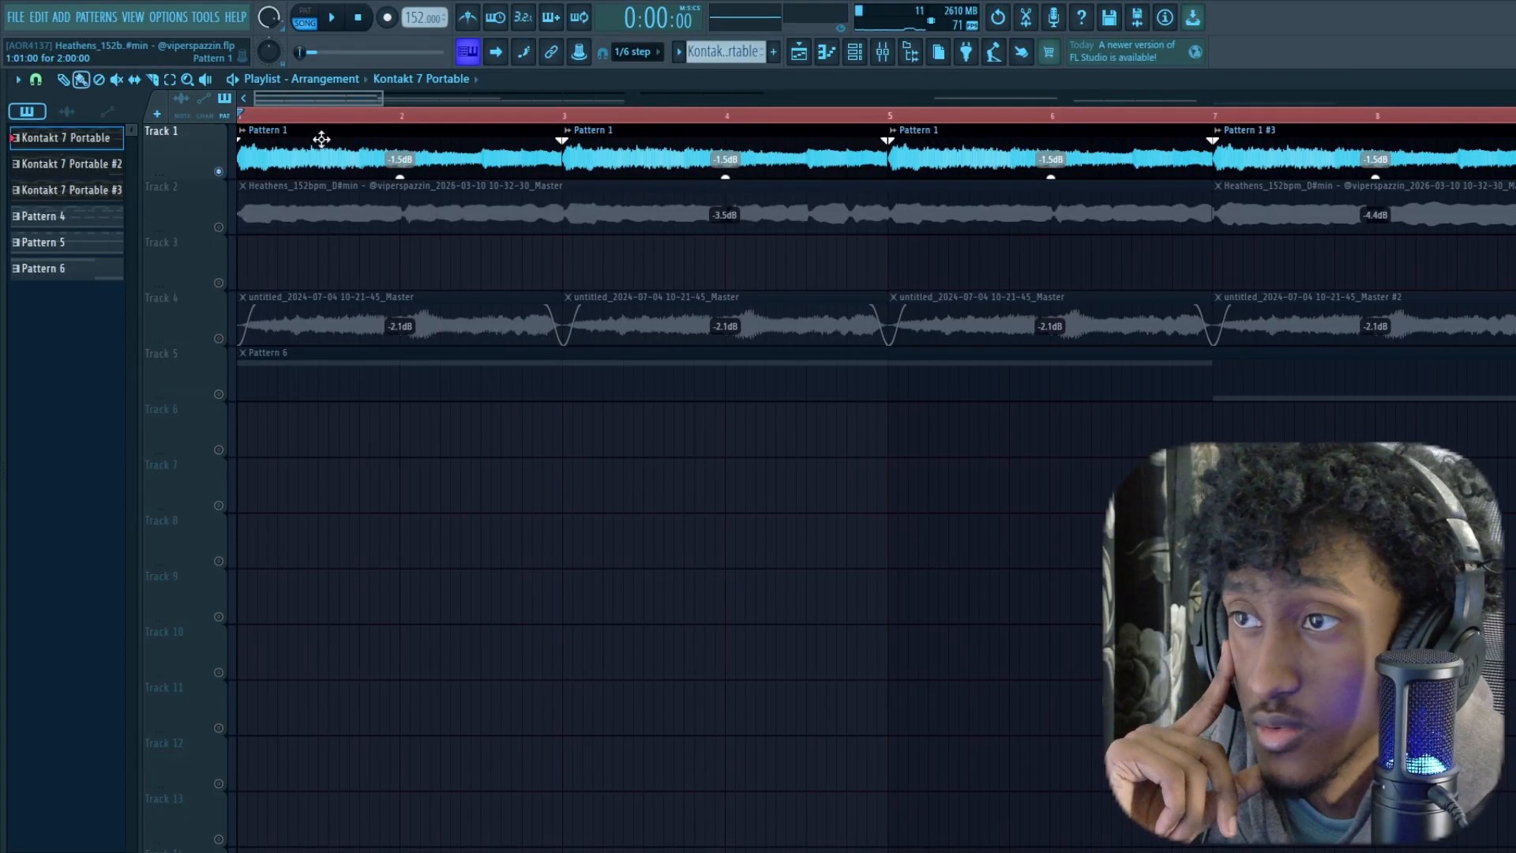
left_click(332, 18)
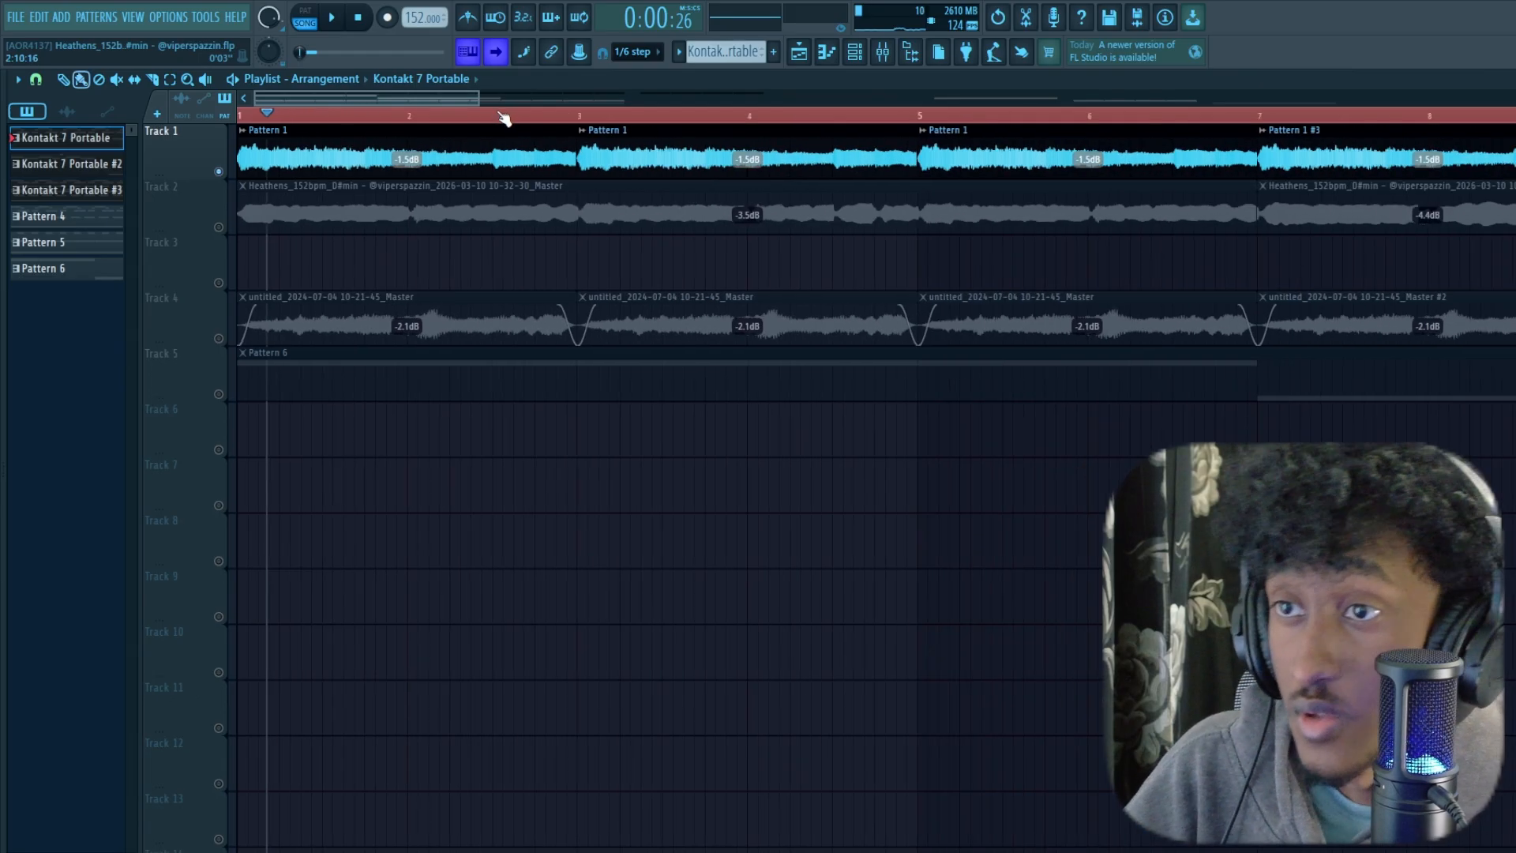
Step: Unmute Track 2 in the playlist alongside Track 1
scroll(367, 158, "down", 1)
scroll(407, 225, "up", 2)
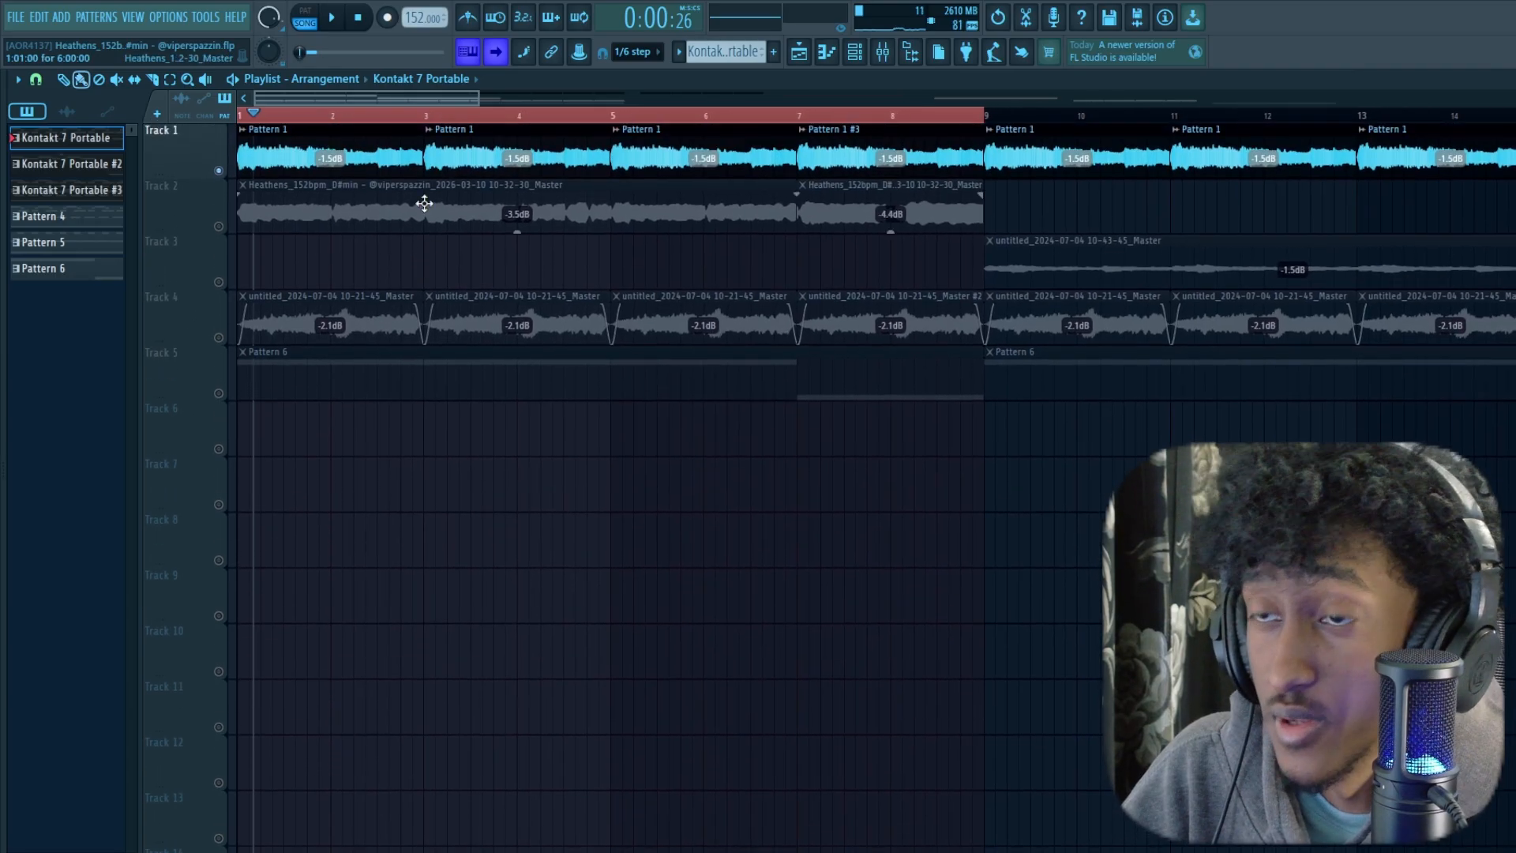
scroll(304, 111, "up", 4)
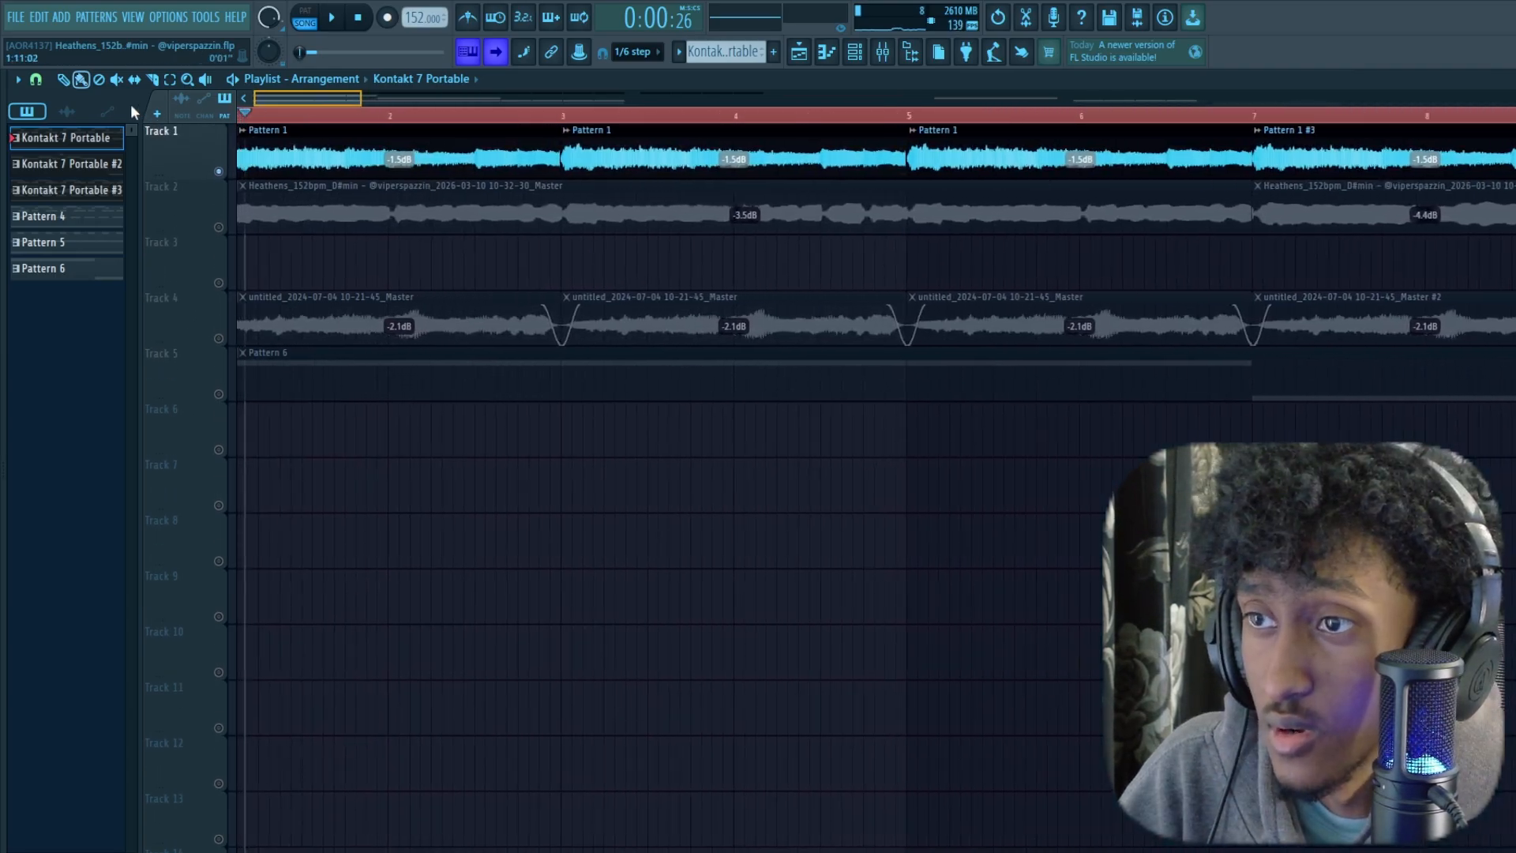
left_click(225, 226)
scroll(257, 125, "down", 4)
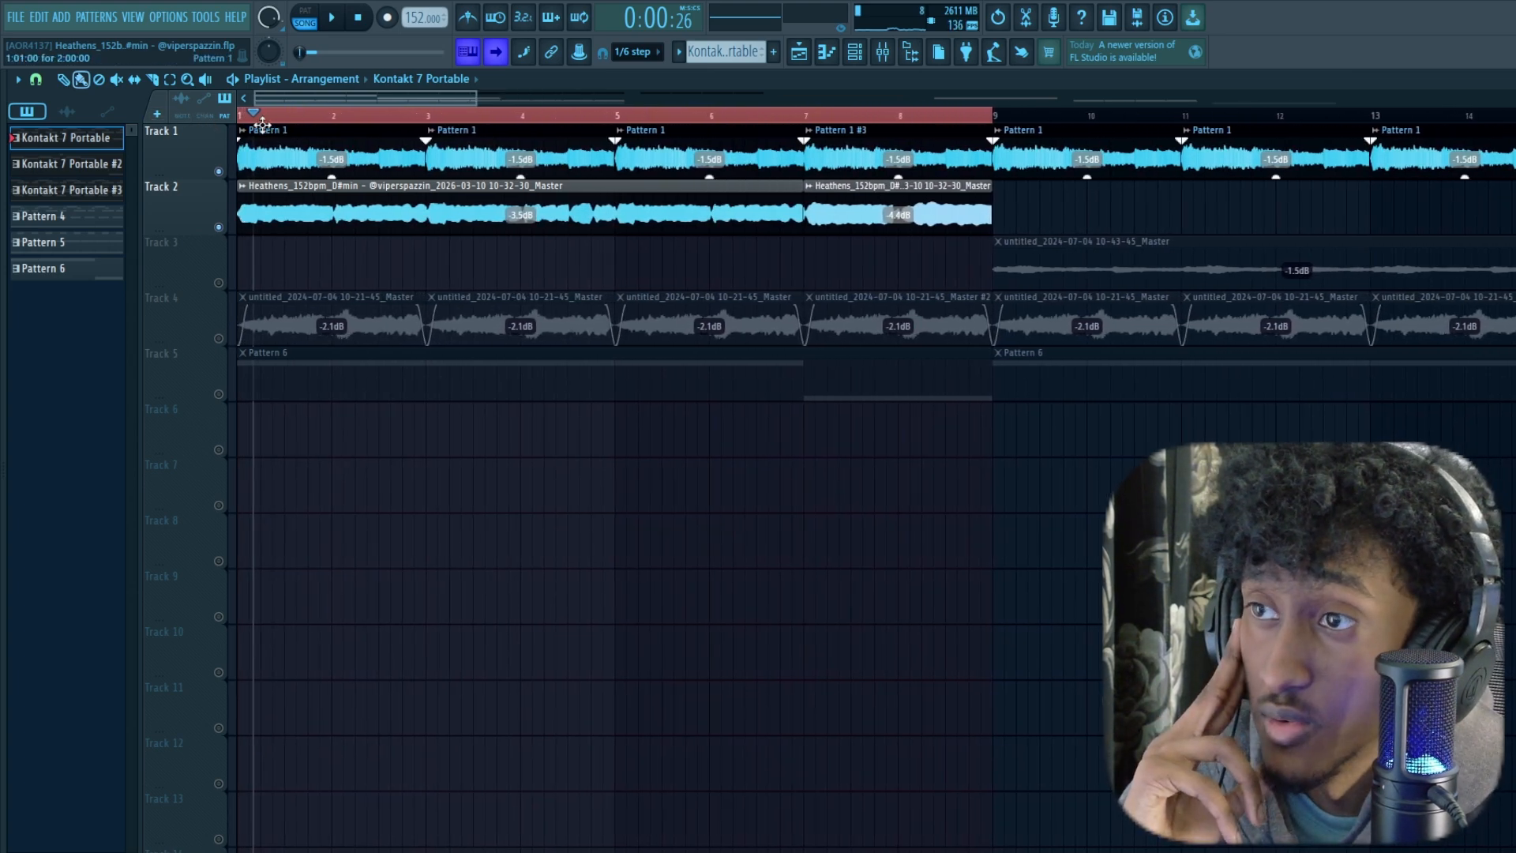
Step: Open the Kontakt 7 Portable #2 pattern in the piano roll and look over its notes
left_click(67, 111)
left_click(39, 119)
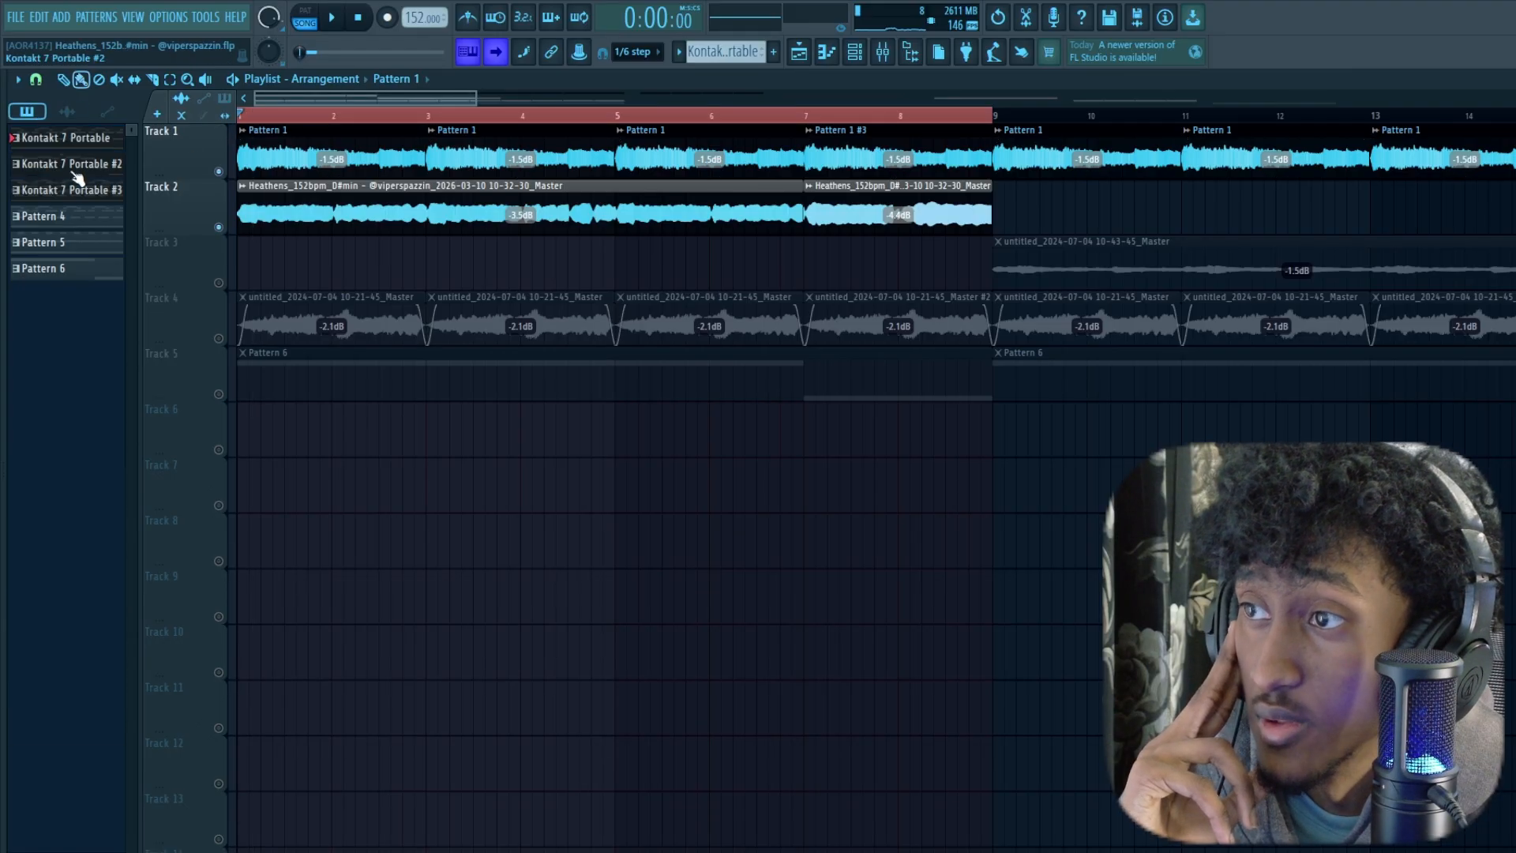
double_click(79, 165)
scroll(711, 197, "up", 2)
scroll(971, 206, "down", 3)
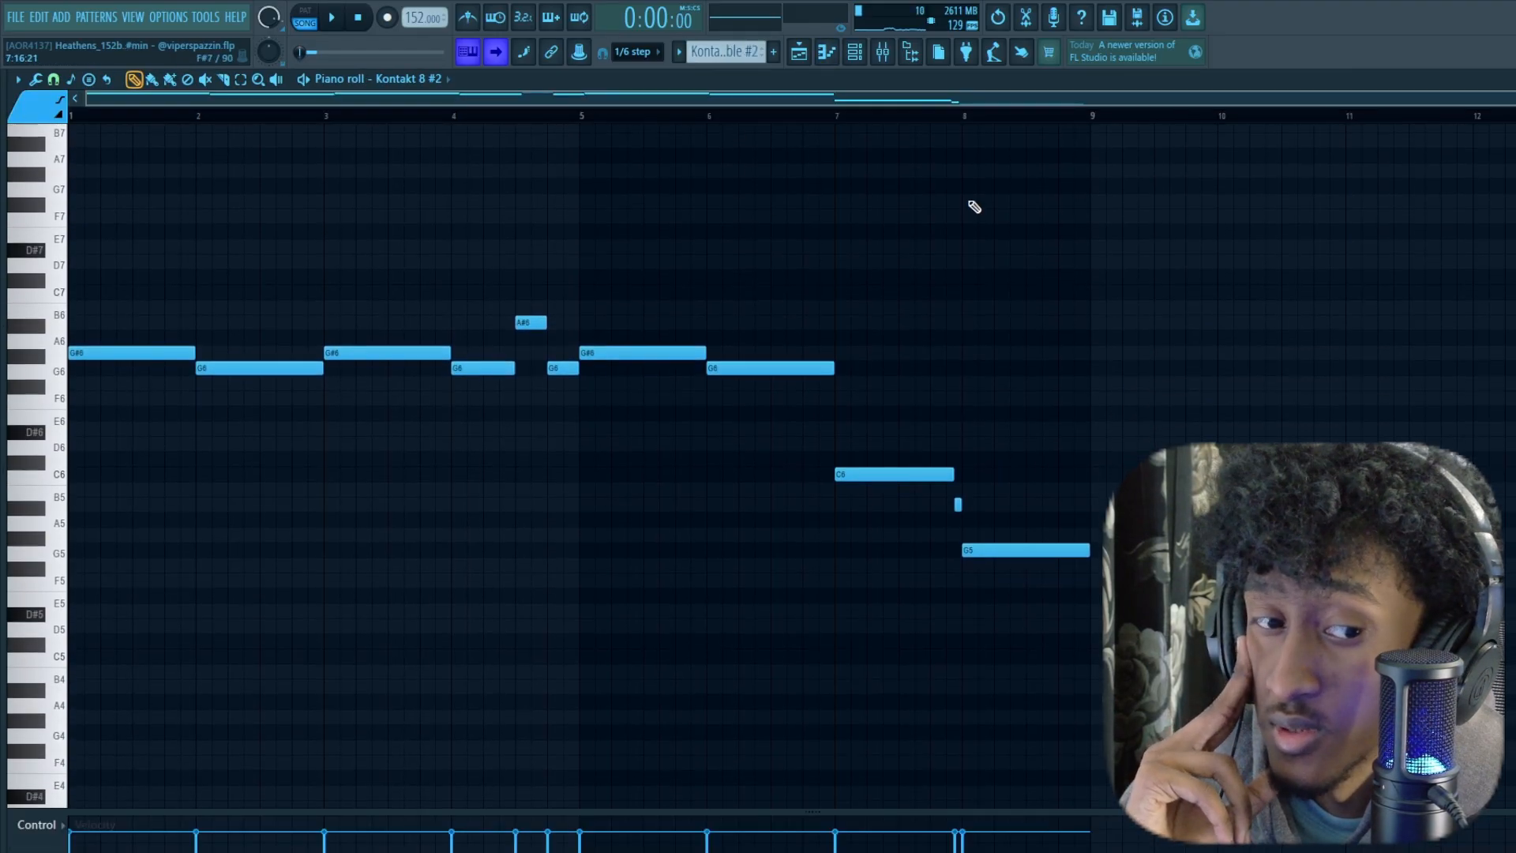
scroll(1064, 211, "up", 4)
scroll(1063, 212, "down", 5)
Step: Select all notes of the Kontakt 8 #2 melody and examine them across the full pattern
key("ctrl+a")
scroll(300, 106, "up", 4)
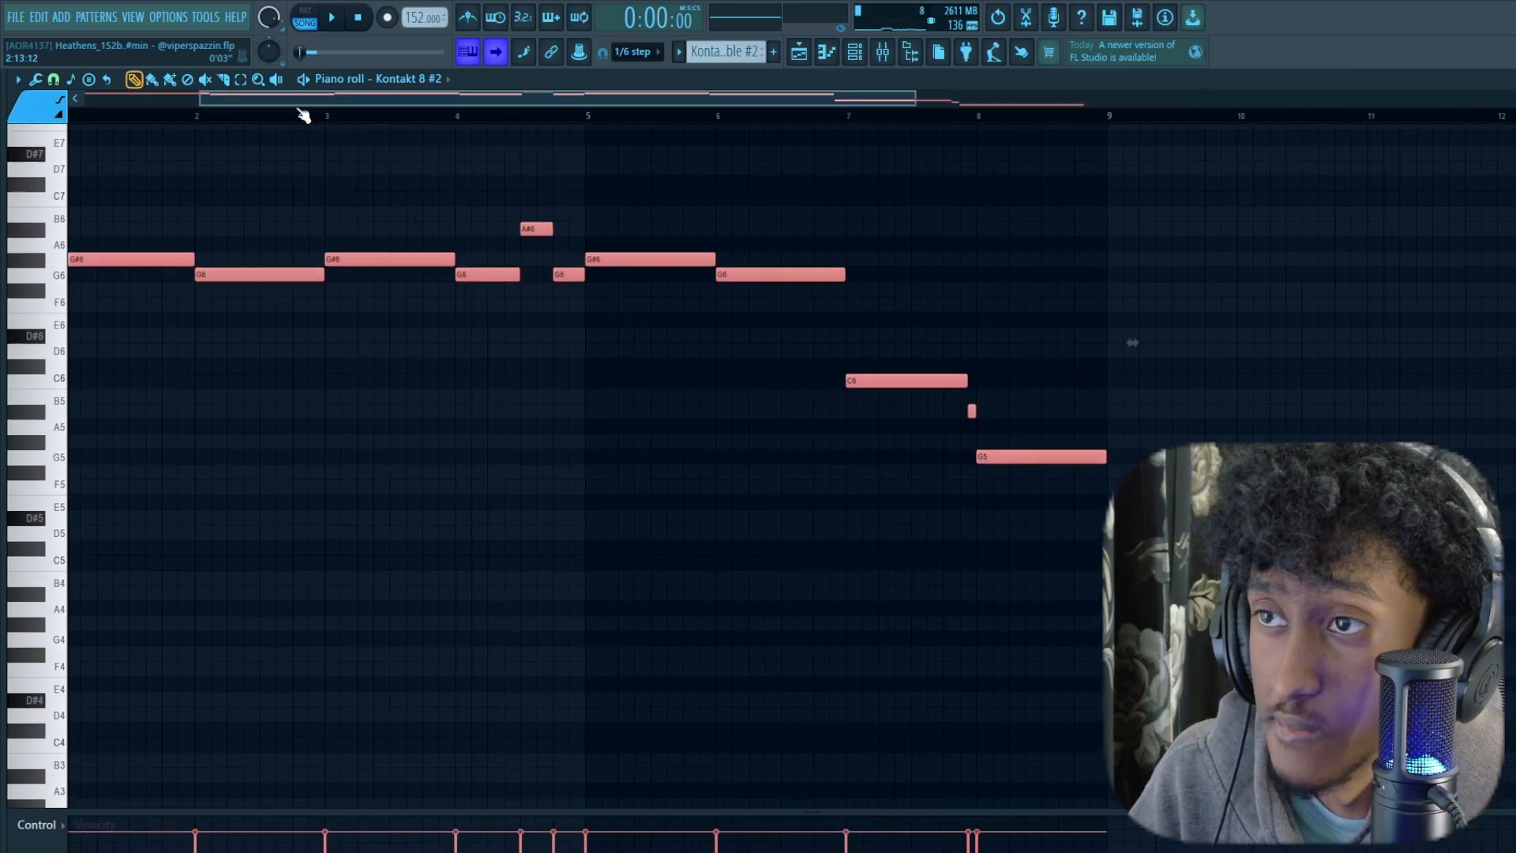
left_click_drag(303, 101, 190, 101)
scroll(564, 114, "down", 1)
scroll(567, 118, "down", 2)
scroll(774, 116, "up", 3)
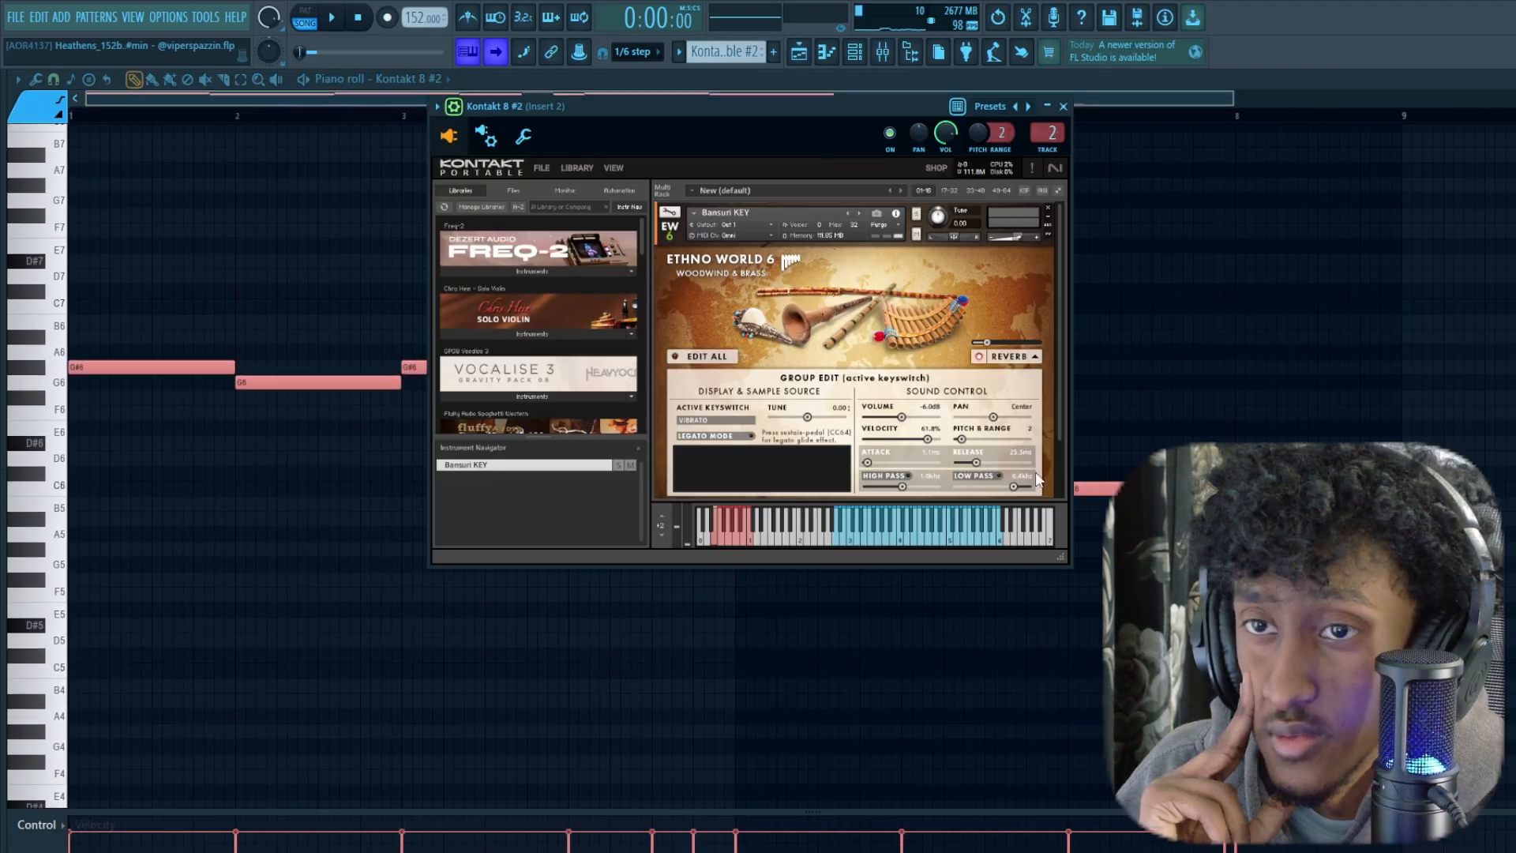
Step: Browse the woodwind and brass folders of the Ethno World 6 library in the Kontakt 8 #2 instrument
left_click_drag(766, 113, 658, 151)
scroll(466, 330, "down", 10)
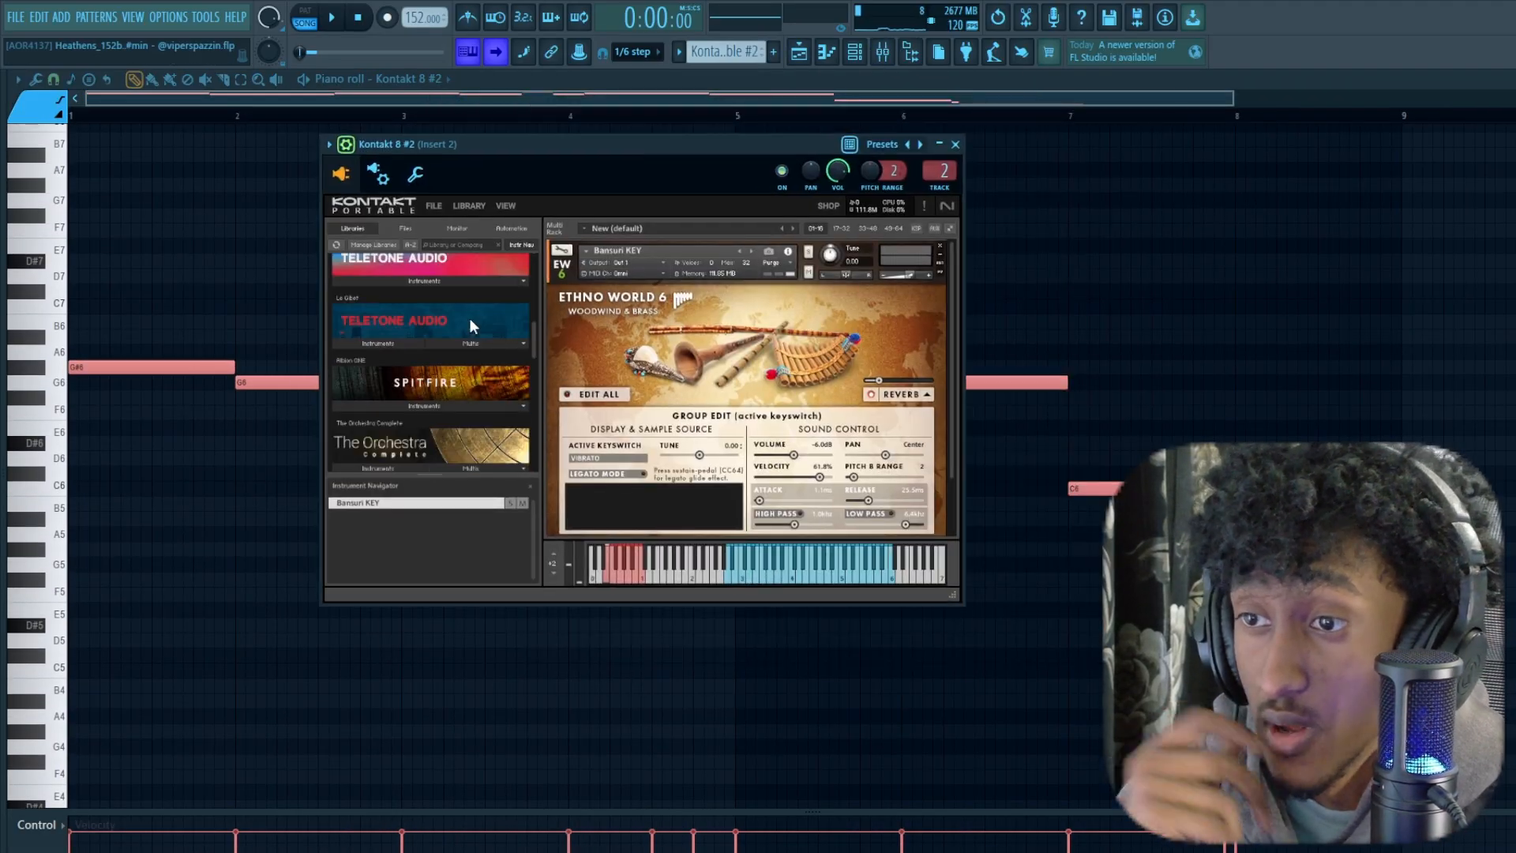
scroll(465, 327, "down", 5)
left_click(387, 293)
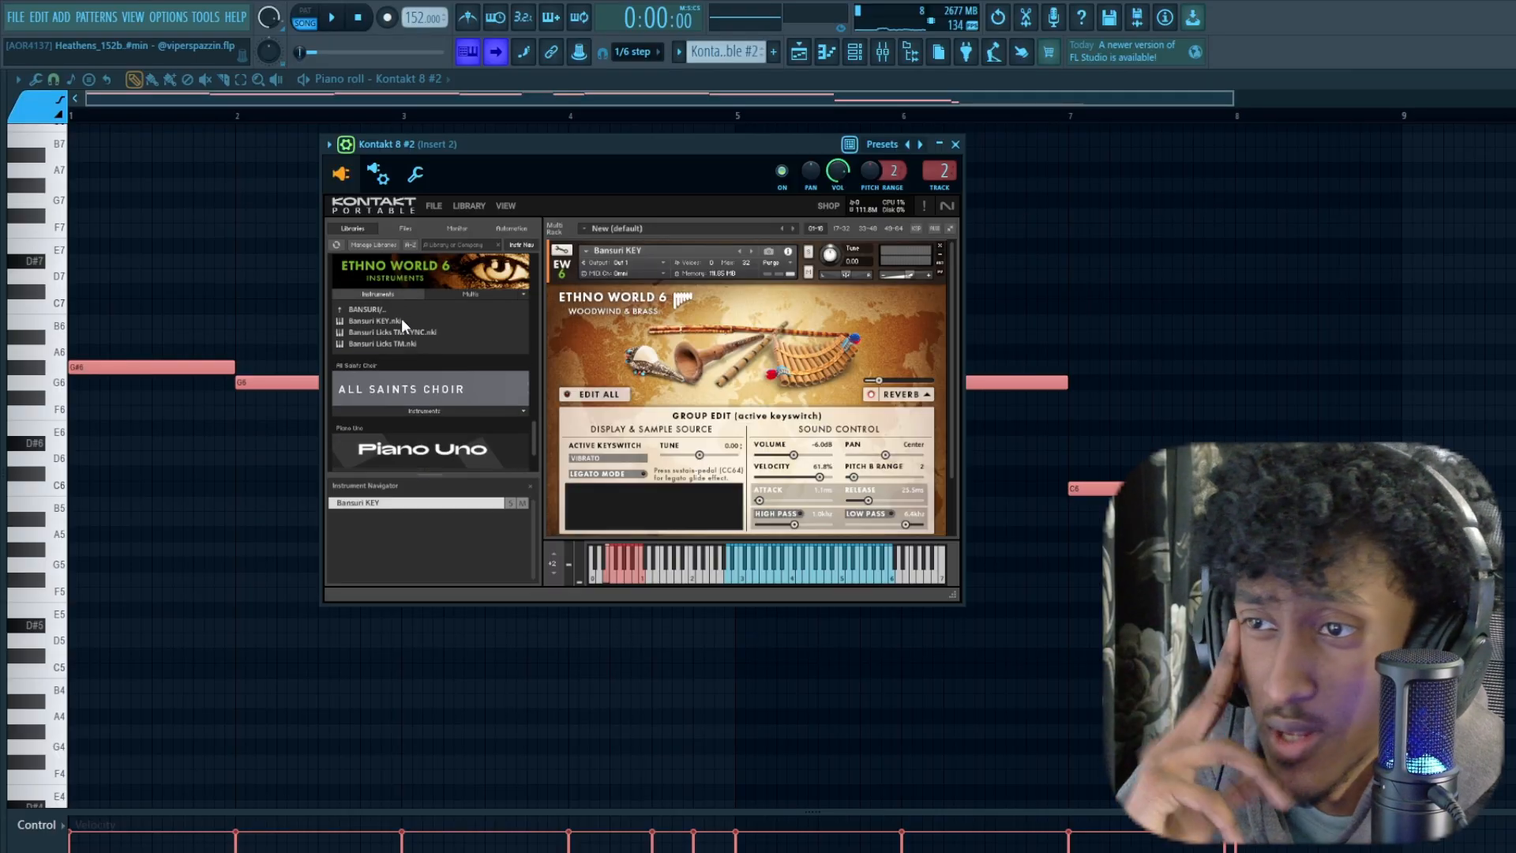
scroll(438, 336, "down", 5)
scroll(438, 335, "up", 10)
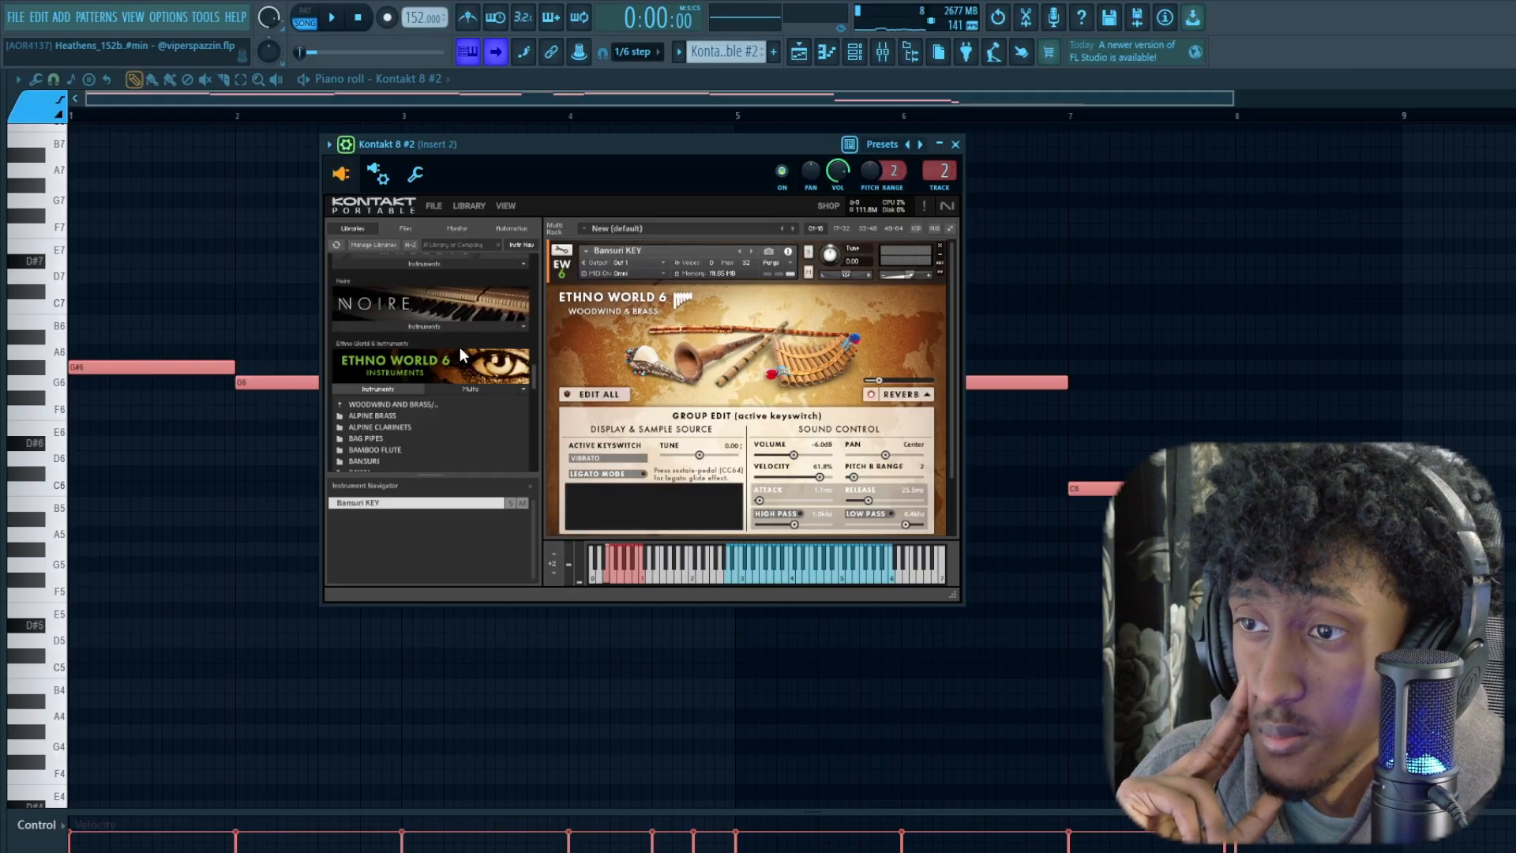
scroll(460, 348, "down", 6)
scroll(461, 352, "down", 6)
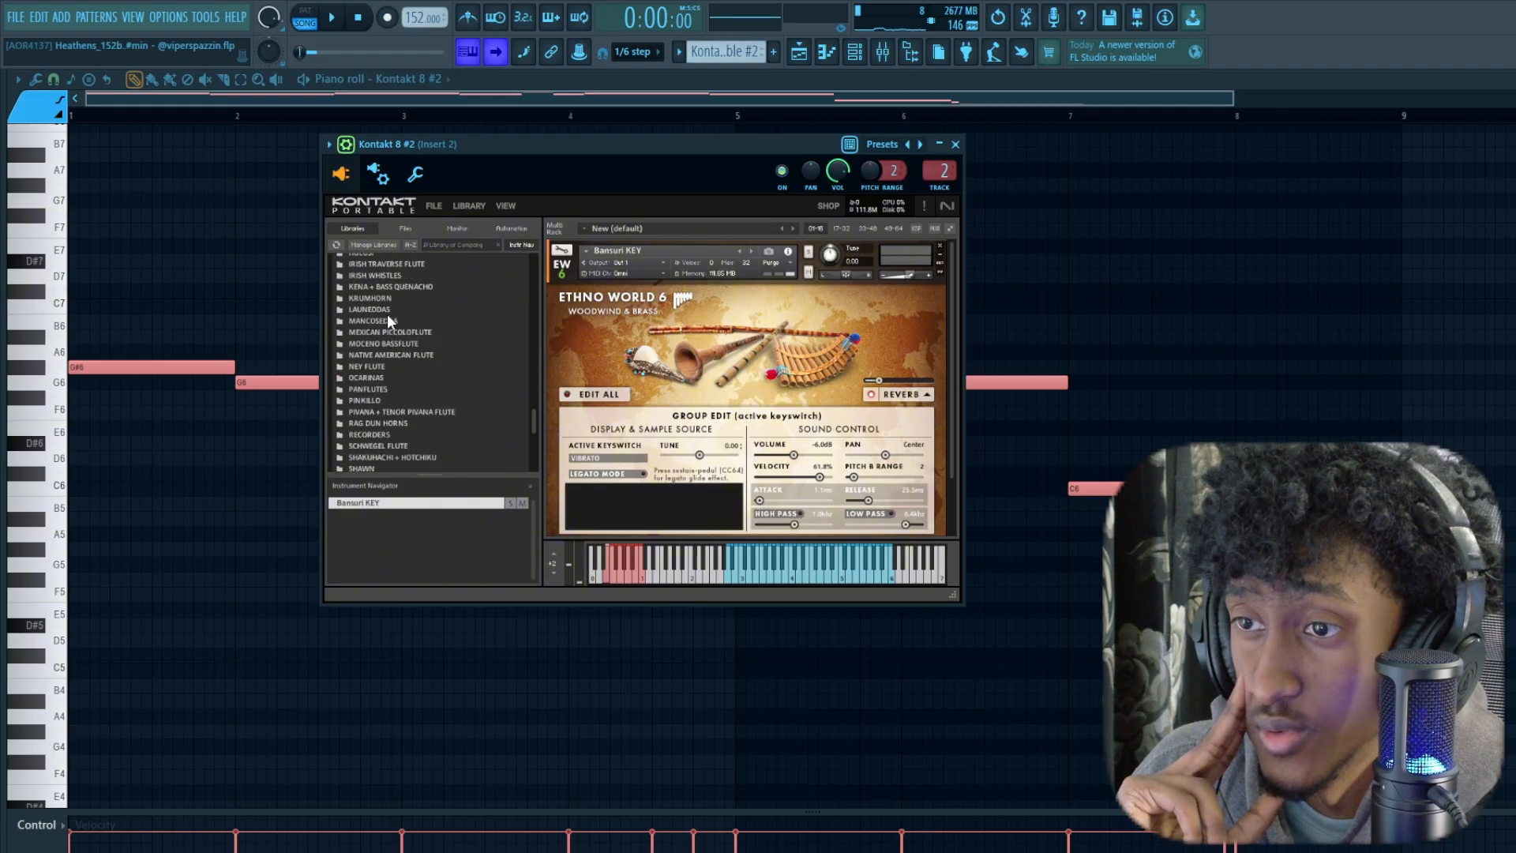
scroll(401, 311, "up", 8)
scroll(457, 367, "down", 3)
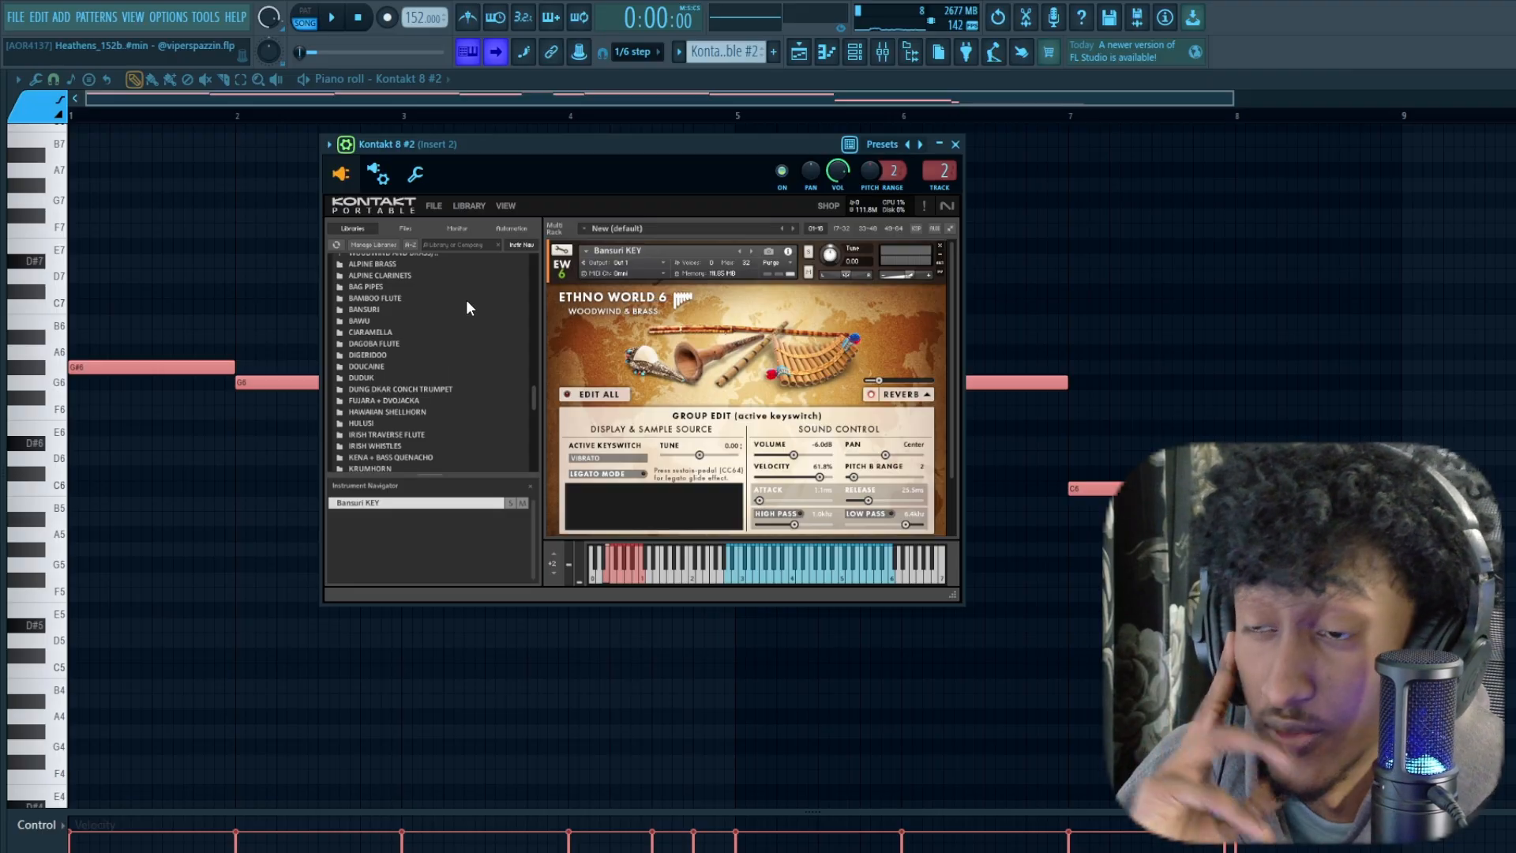
scroll(618, 123, "up", 4)
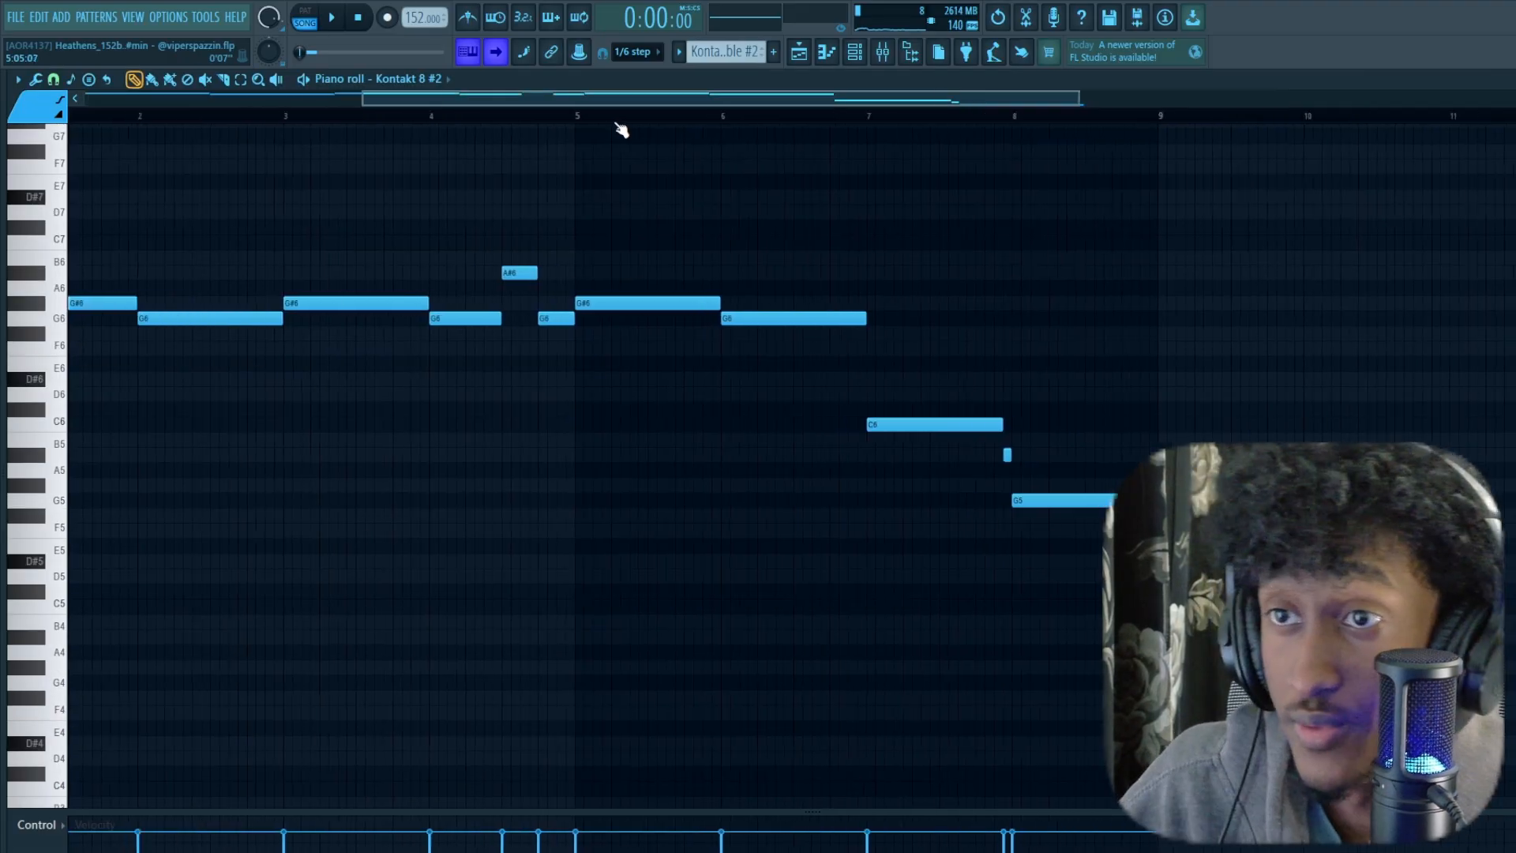
Step: Play back the Bansuri melody and review its notes in the piano roll
left_click_drag(607, 102, 243, 104)
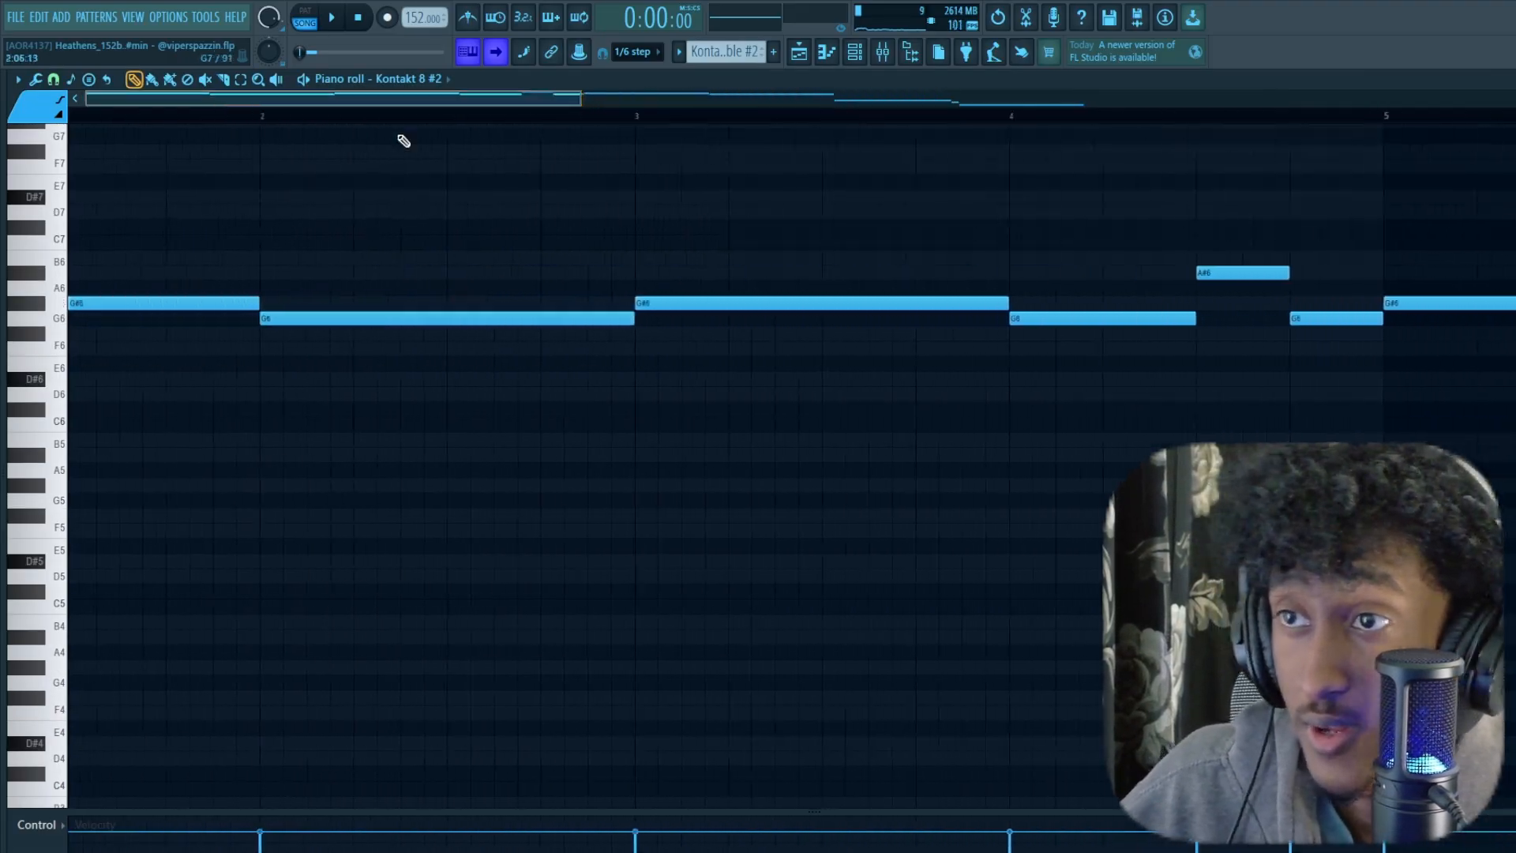
left_click(333, 22)
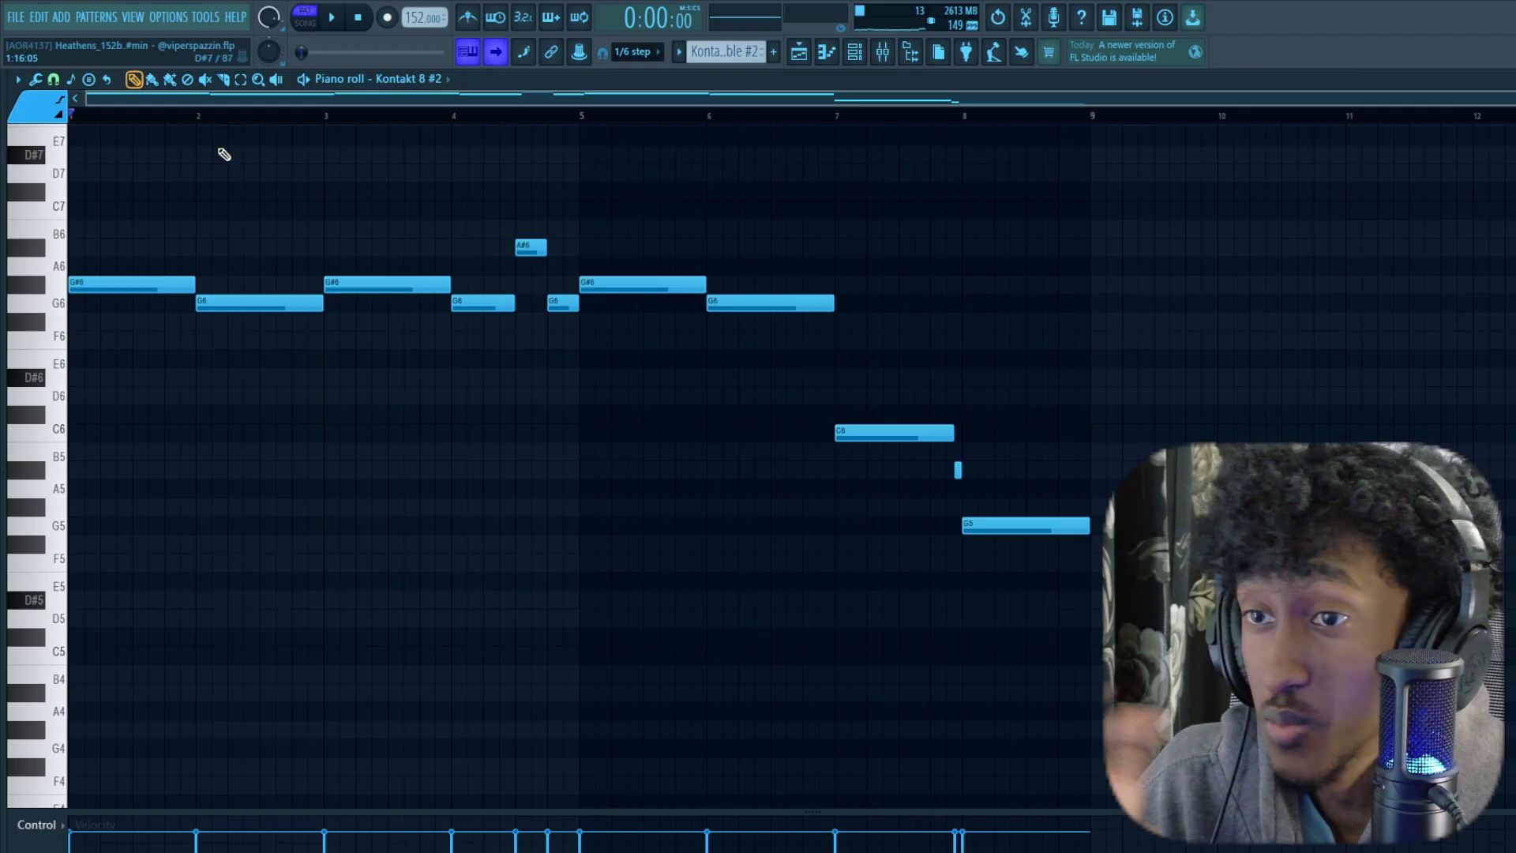
scroll(474, 142, "up", 2)
scroll(669, 129, "down", 5)
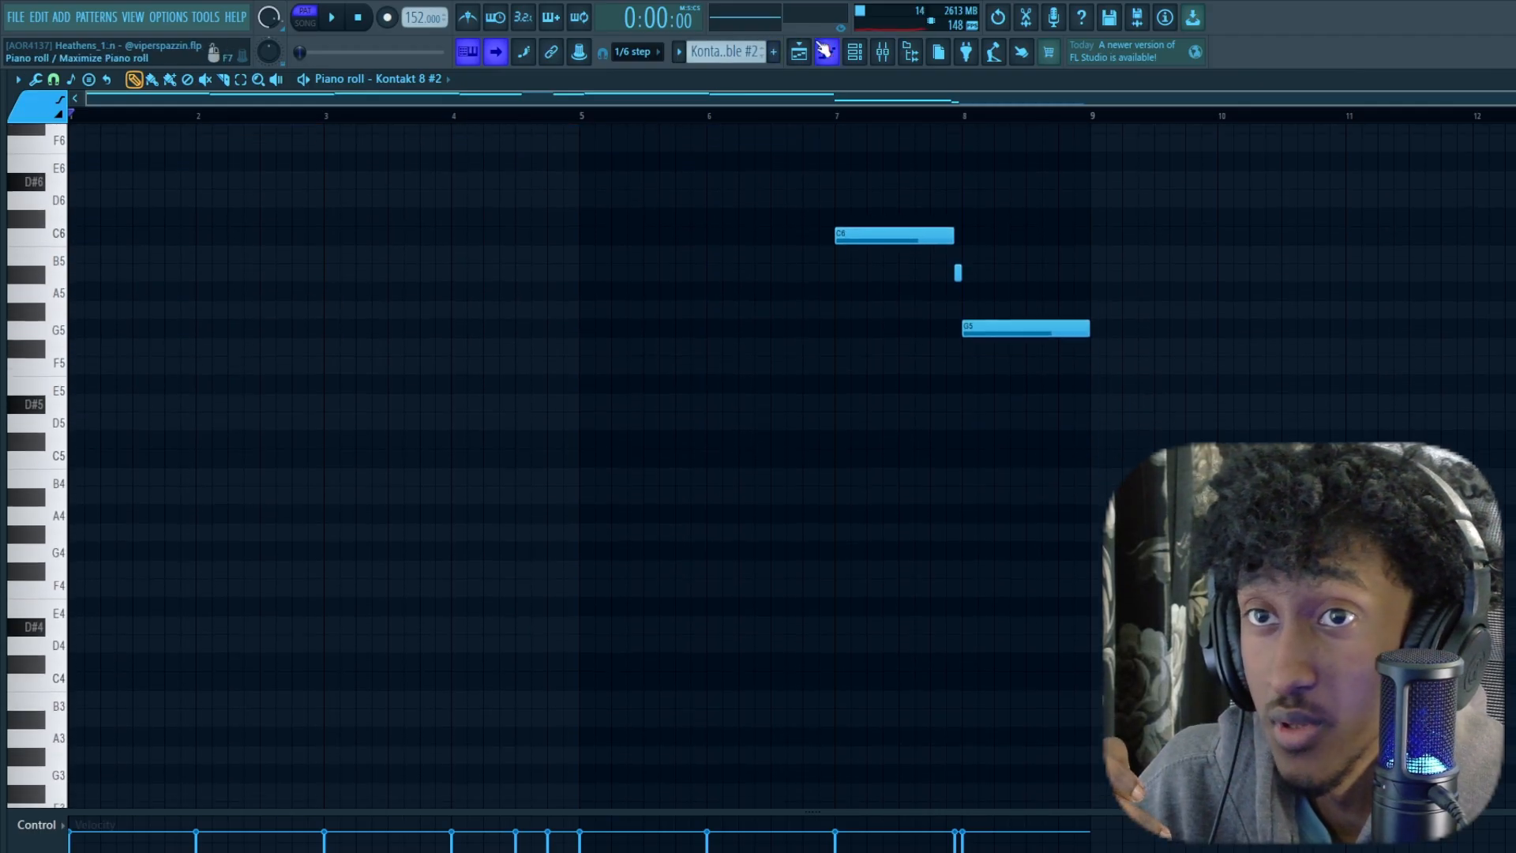
scroll(738, 156, "up", 4)
Step: Show the channel rack for Pattern 6 and open the Kontakt 8 #3 bass instrument
left_click_drag(111, 281, 513, 430)
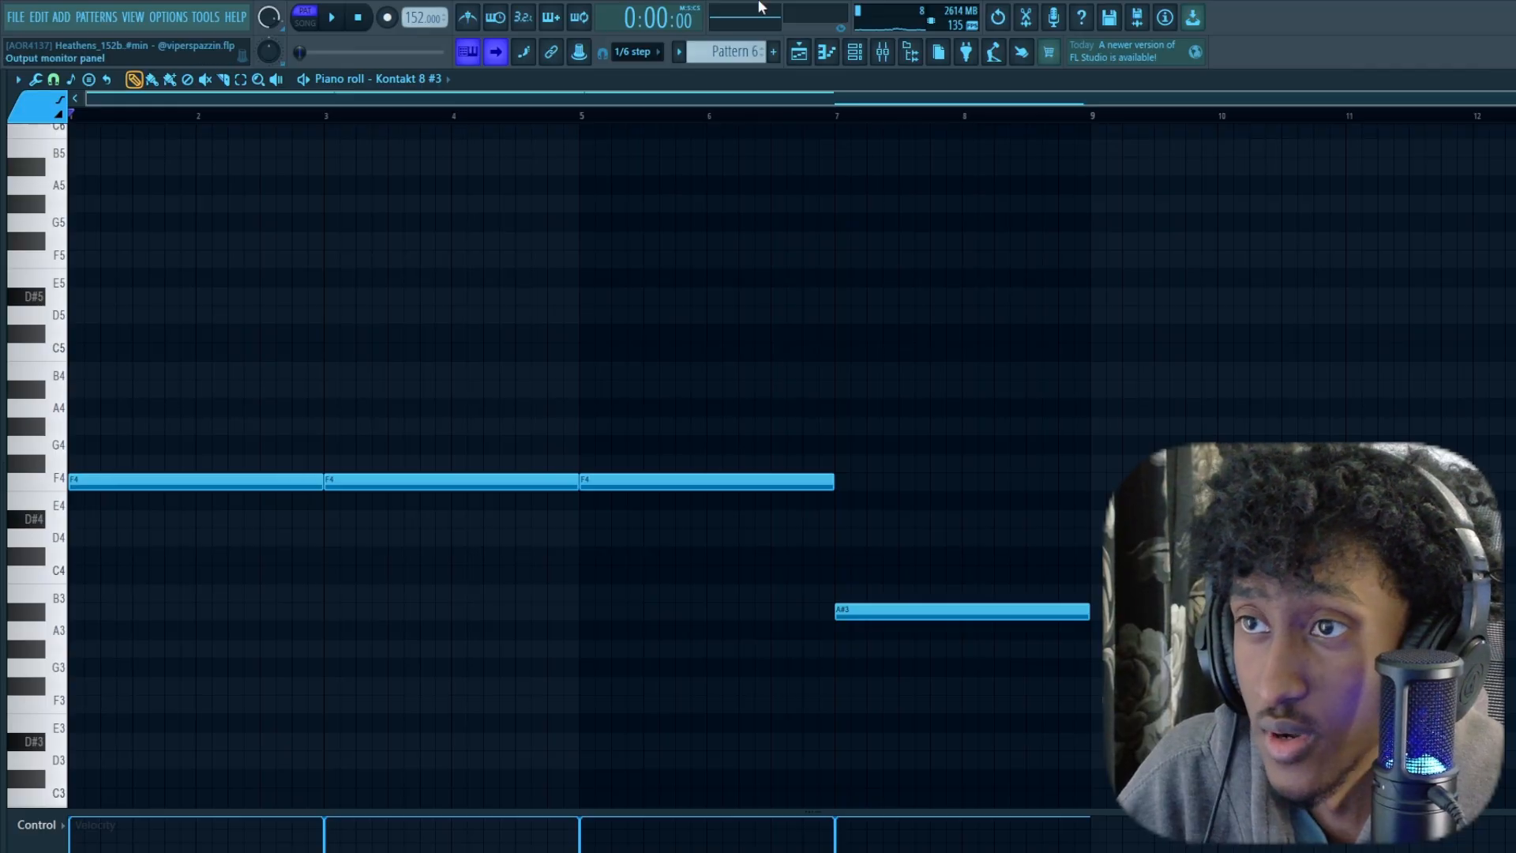
left_click(855, 51)
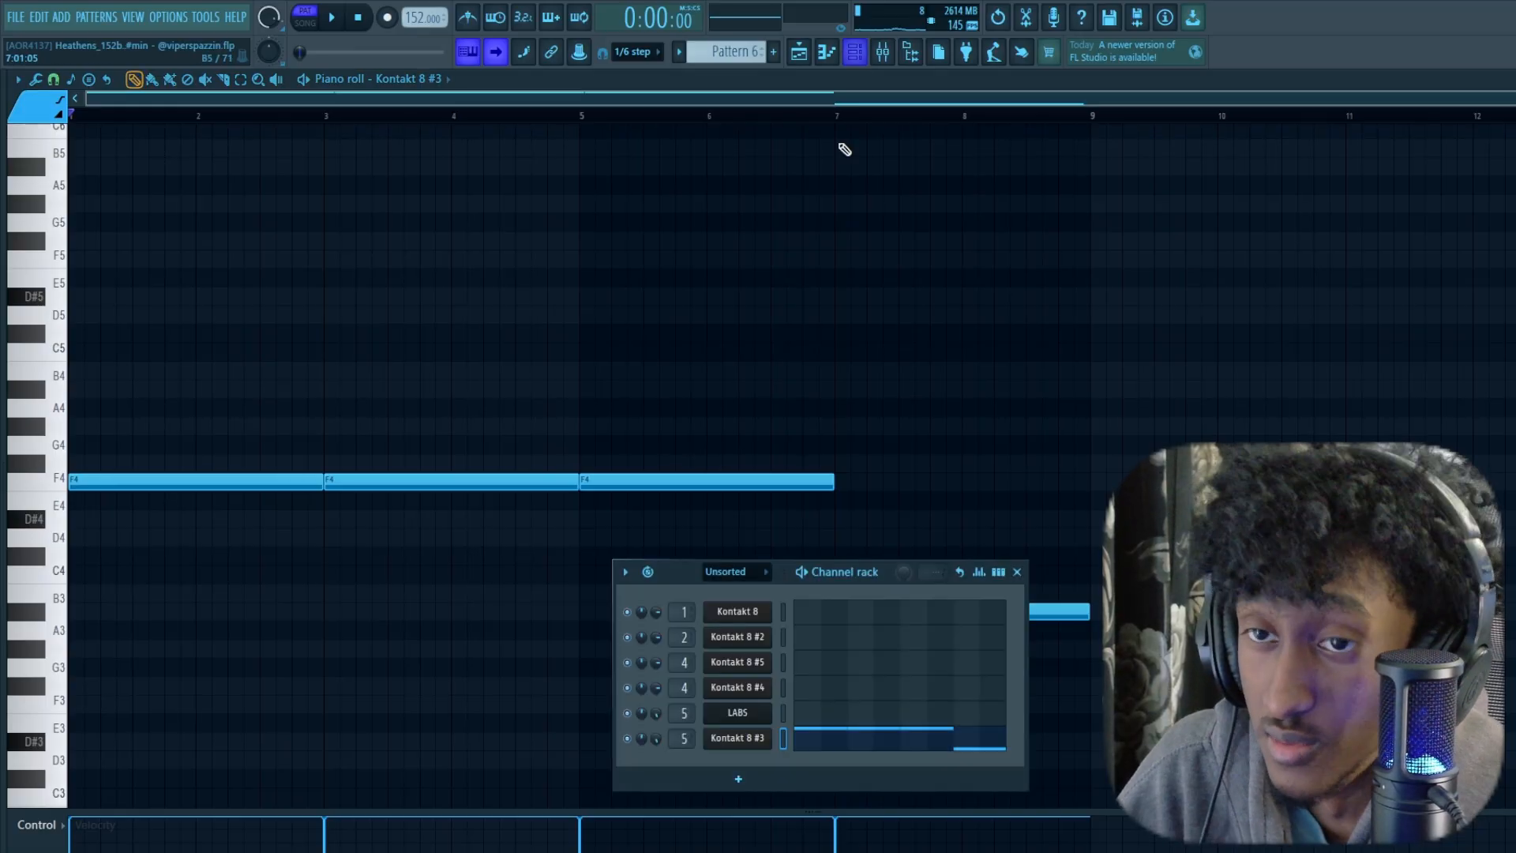
left_click(758, 742)
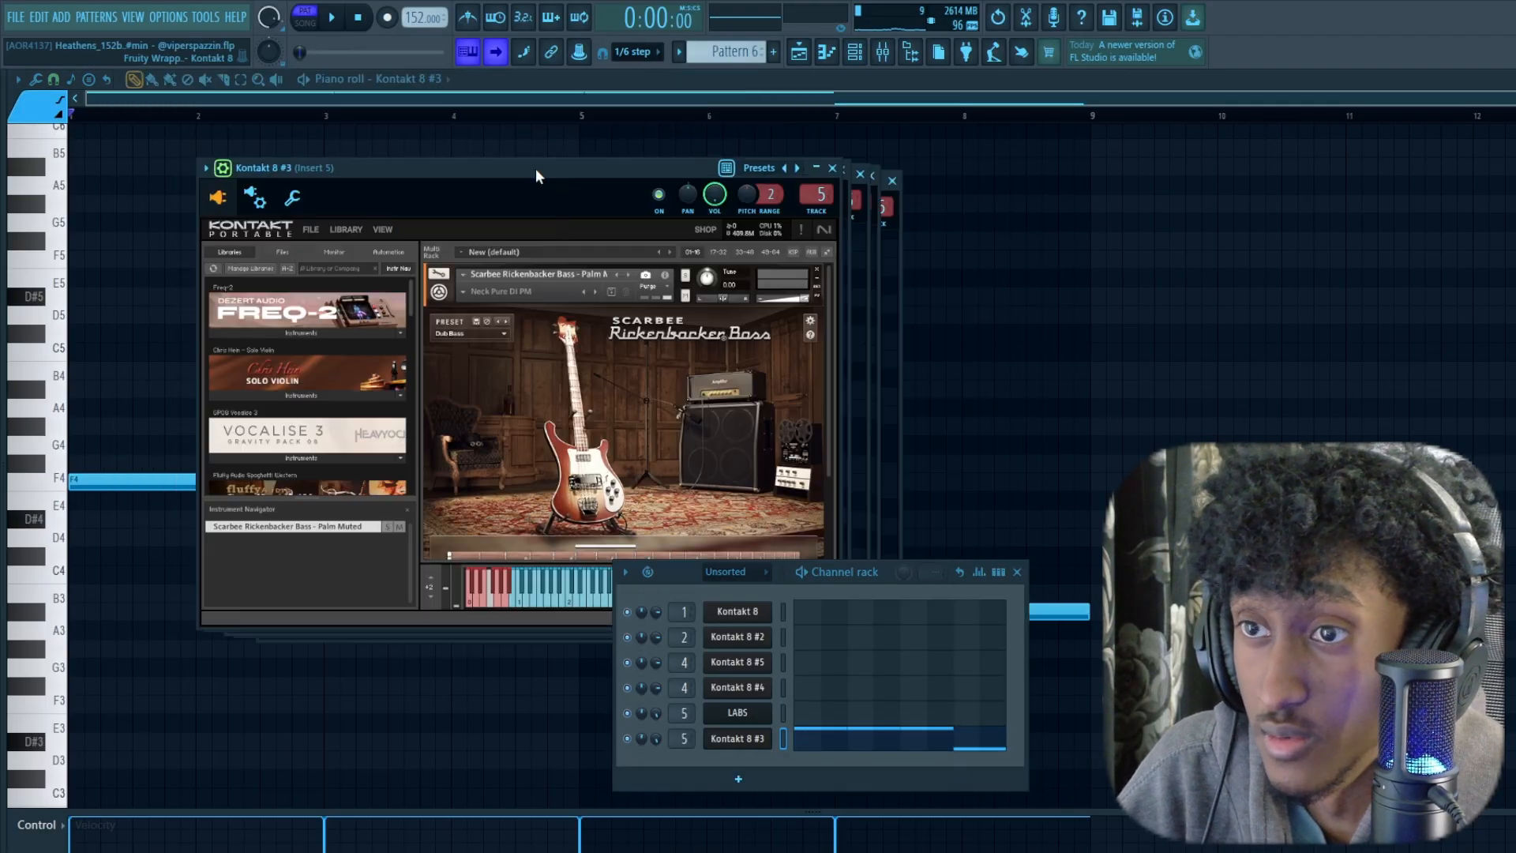
Step: Examine the Scarbee Rickenbacker Bass - Palm Muted interface in the Kontakt 8 #3 instrument, from its preset area to the fretboard
scroll(646, 335, "down", 3)
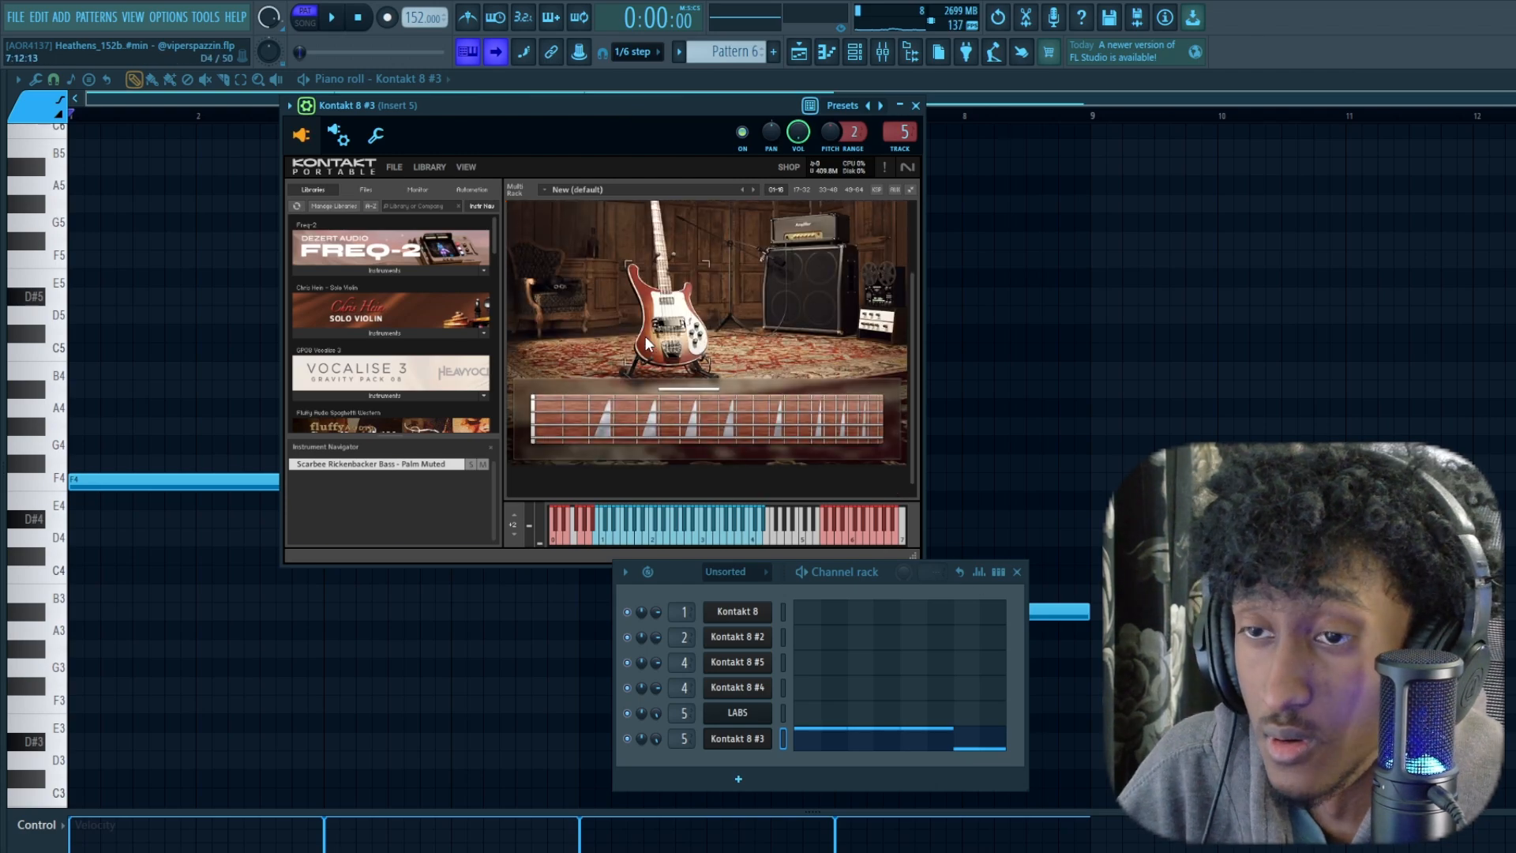
scroll(647, 335, "up", 3)
scroll(696, 323, "down", 2)
scroll(723, 282, "up", 2)
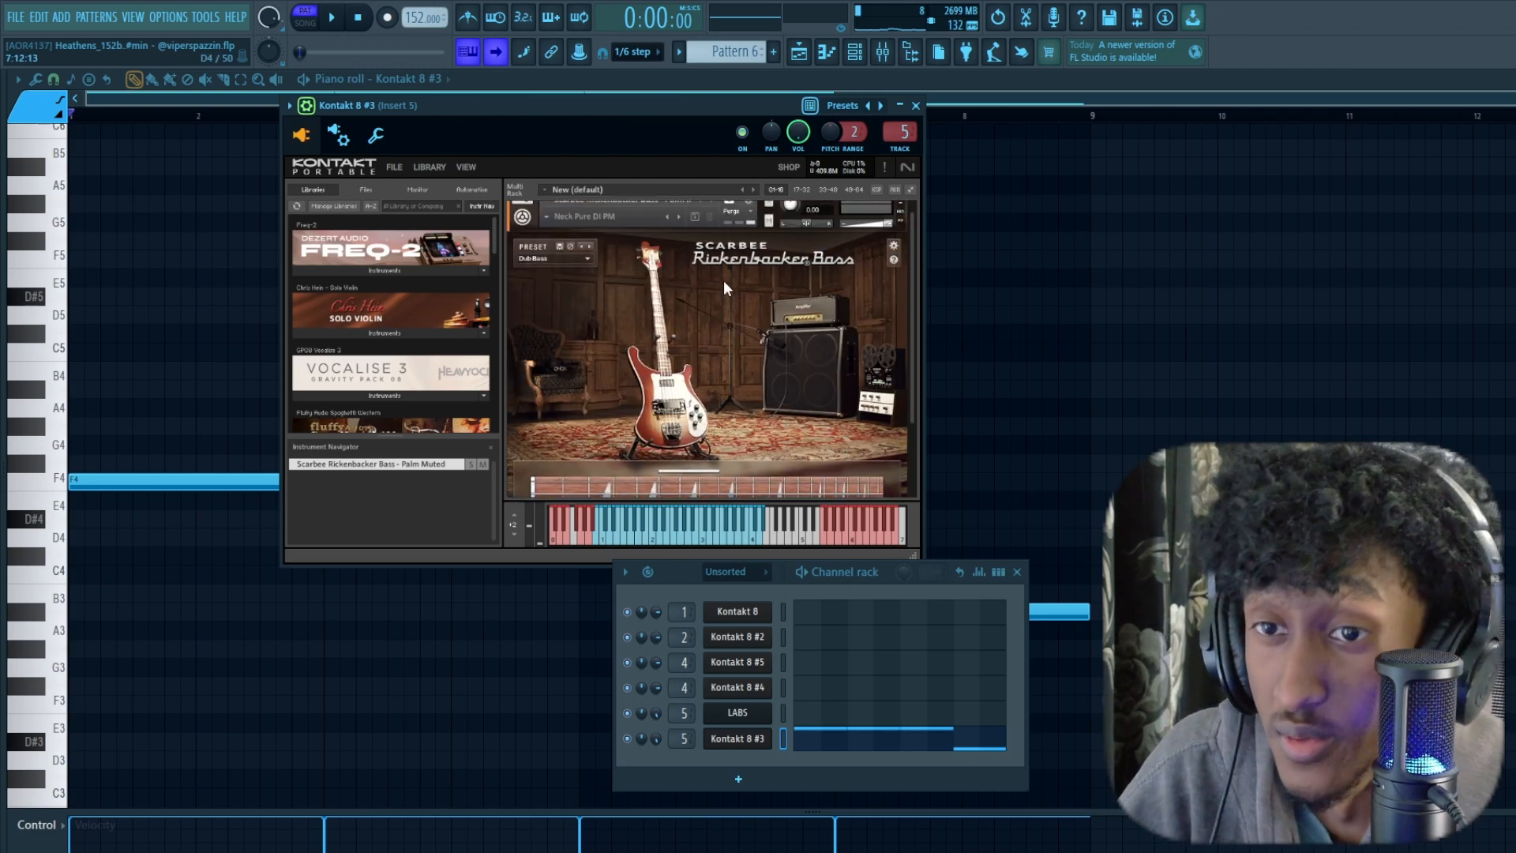
scroll(723, 281, "down", 2)
scroll(665, 276, "up", 2)
scroll(665, 276, "down", 2)
scroll(619, 253, "up", 2)
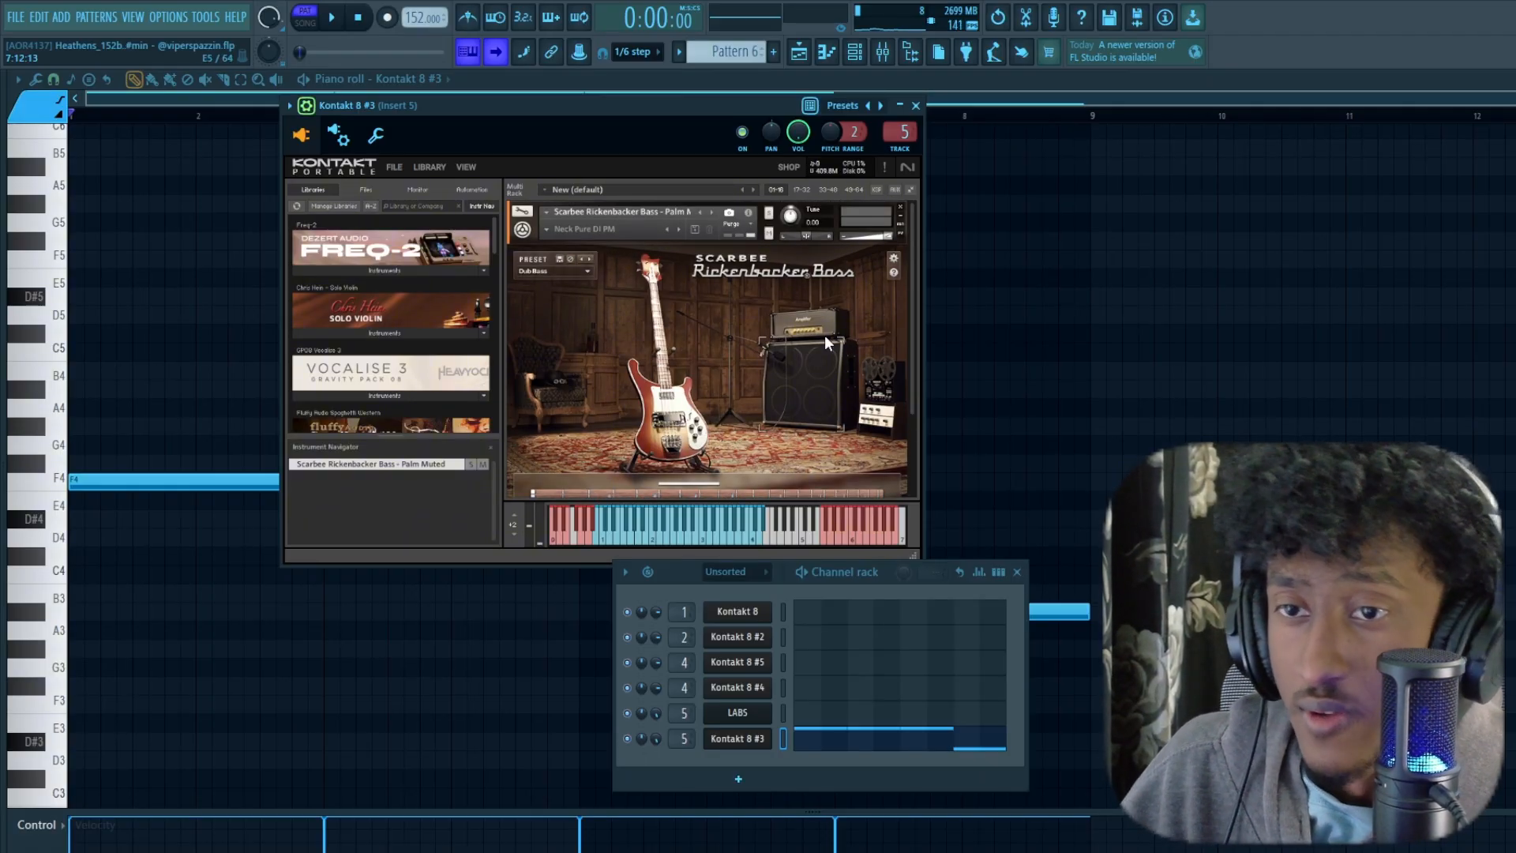
Step: Browse the installed libraries in the Kontakt 8 #3 instrument and close its window
scroll(365, 254, "down", 5)
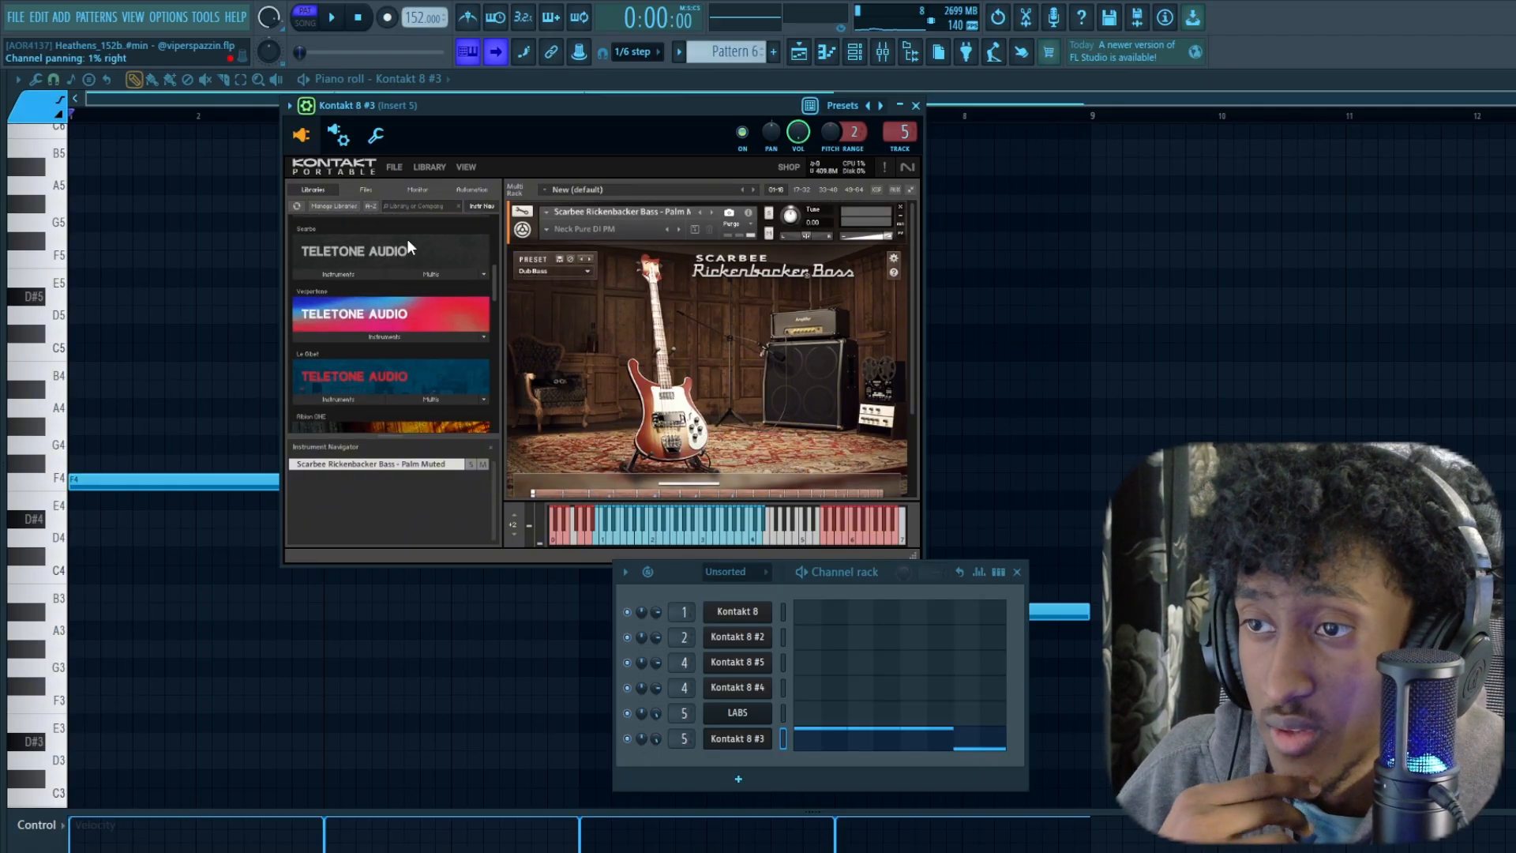
scroll(410, 239, "up", 4)
scroll(412, 249, "up", 2)
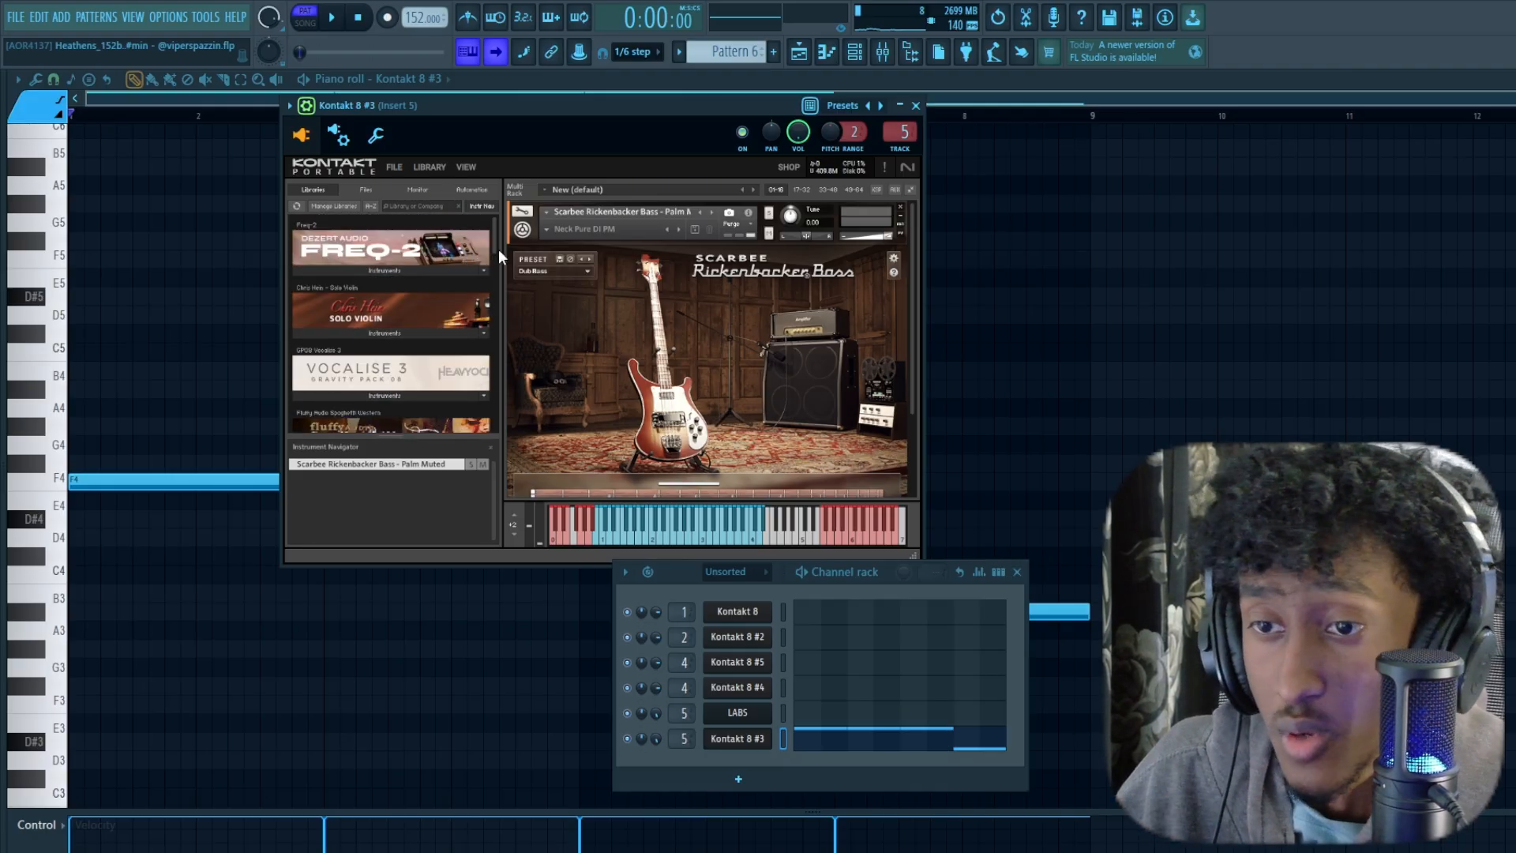
key("Escape")
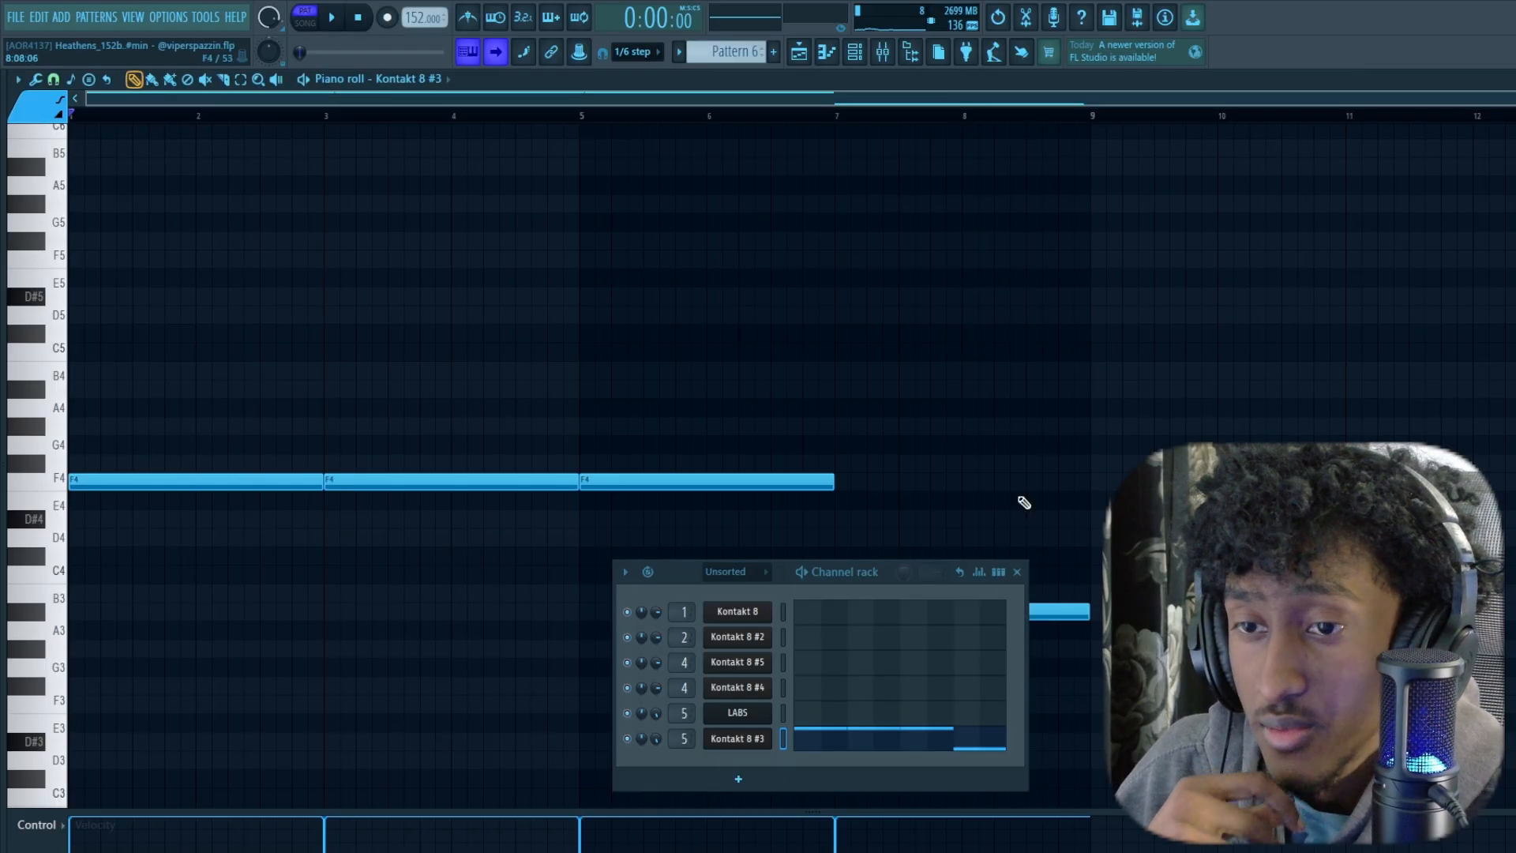
Step: Hide the channel rack and play back the Pattern 6 bass line in the piano roll
left_click(1018, 572)
scroll(952, 437, "down", 3)
left_click(333, 20)
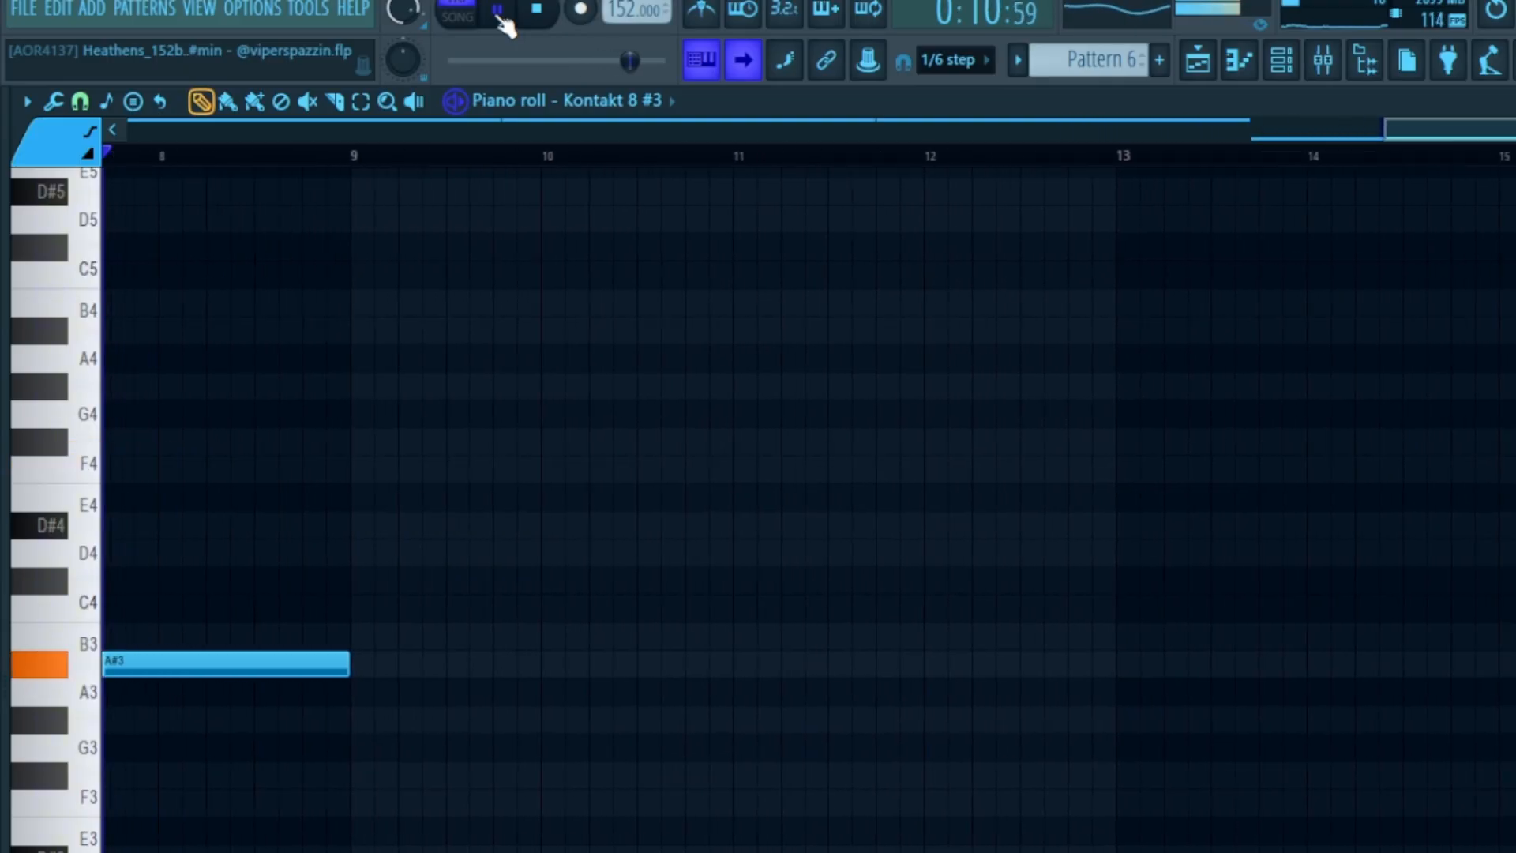
left_click(498, 12)
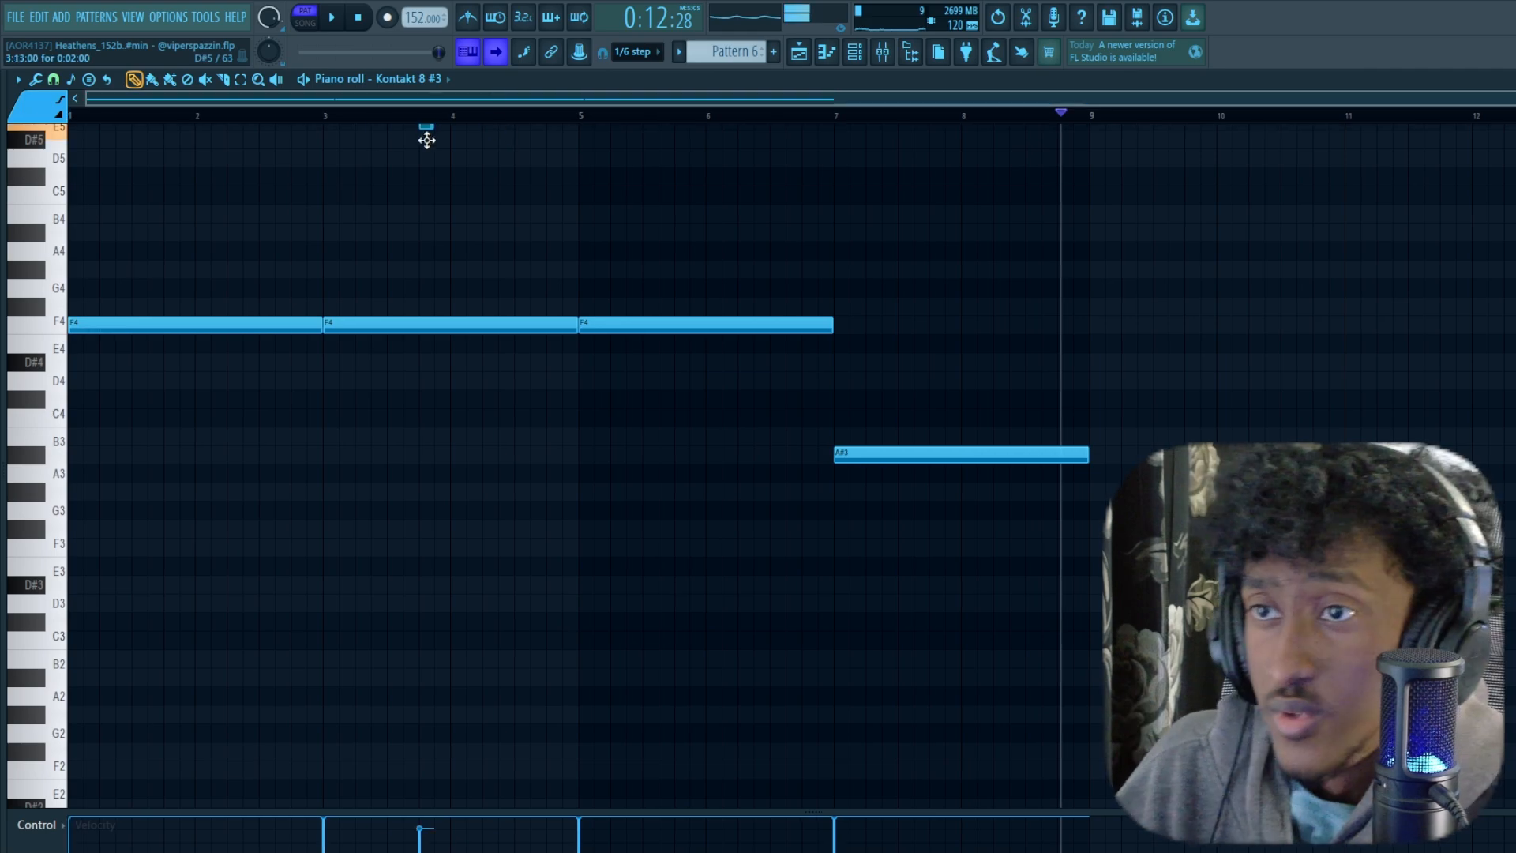
Step: Delete the stray short D#5 note in bar 3 of the Pattern 6 bass line
left_click_drag(426, 140, 250, 177)
right_click(250, 176)
key("space")
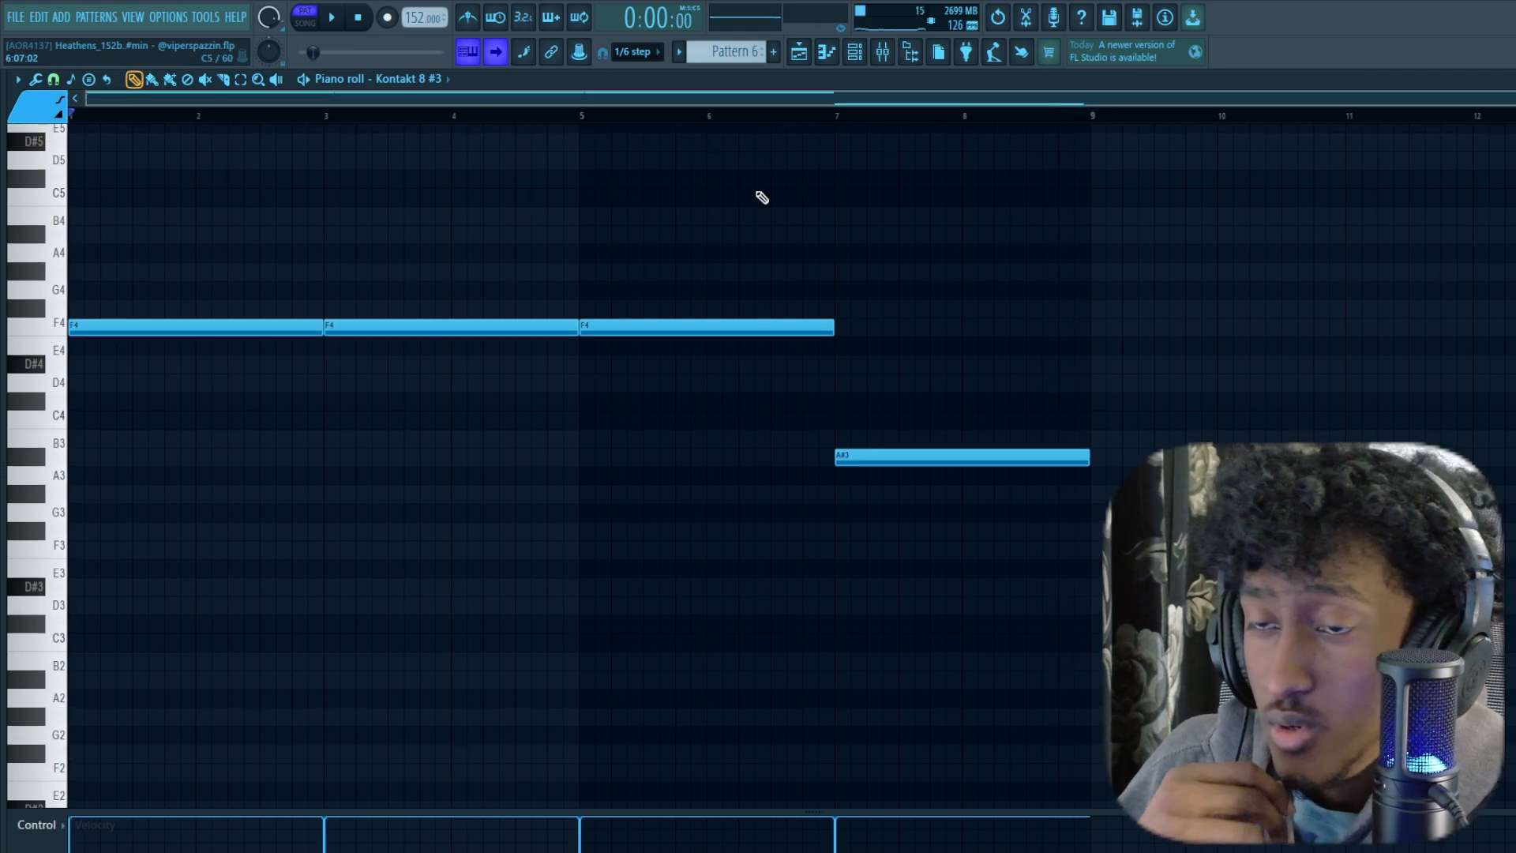
scroll(762, 197, "up", 2)
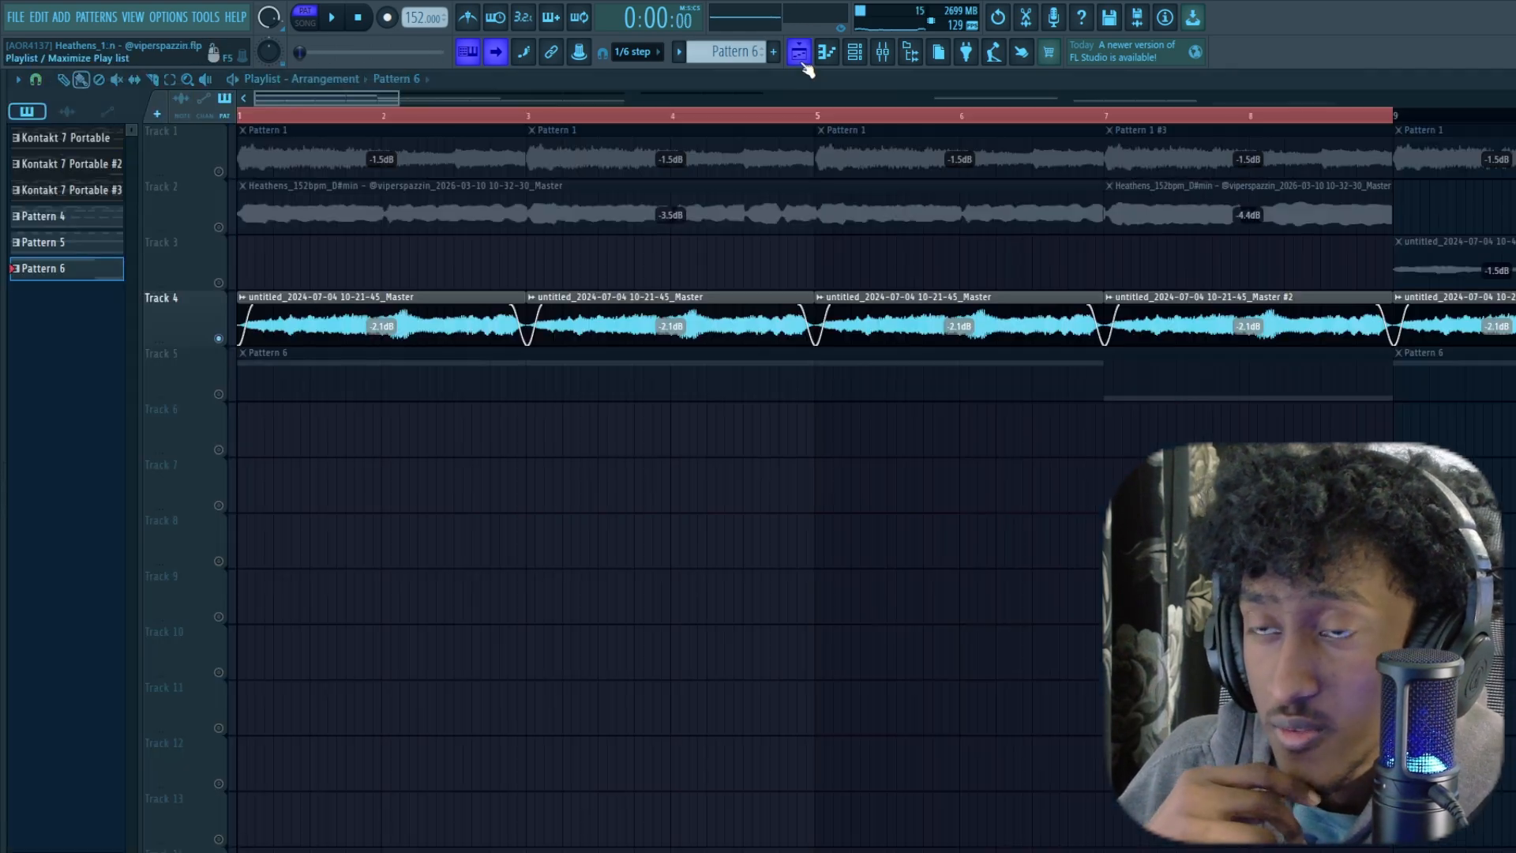
Step: Examine the soloed Pattern 1 audio clips on Track 1 of the playlist and locate the source of the Pattern 1 #3 clip
scroll(242, 102, "up", 3)
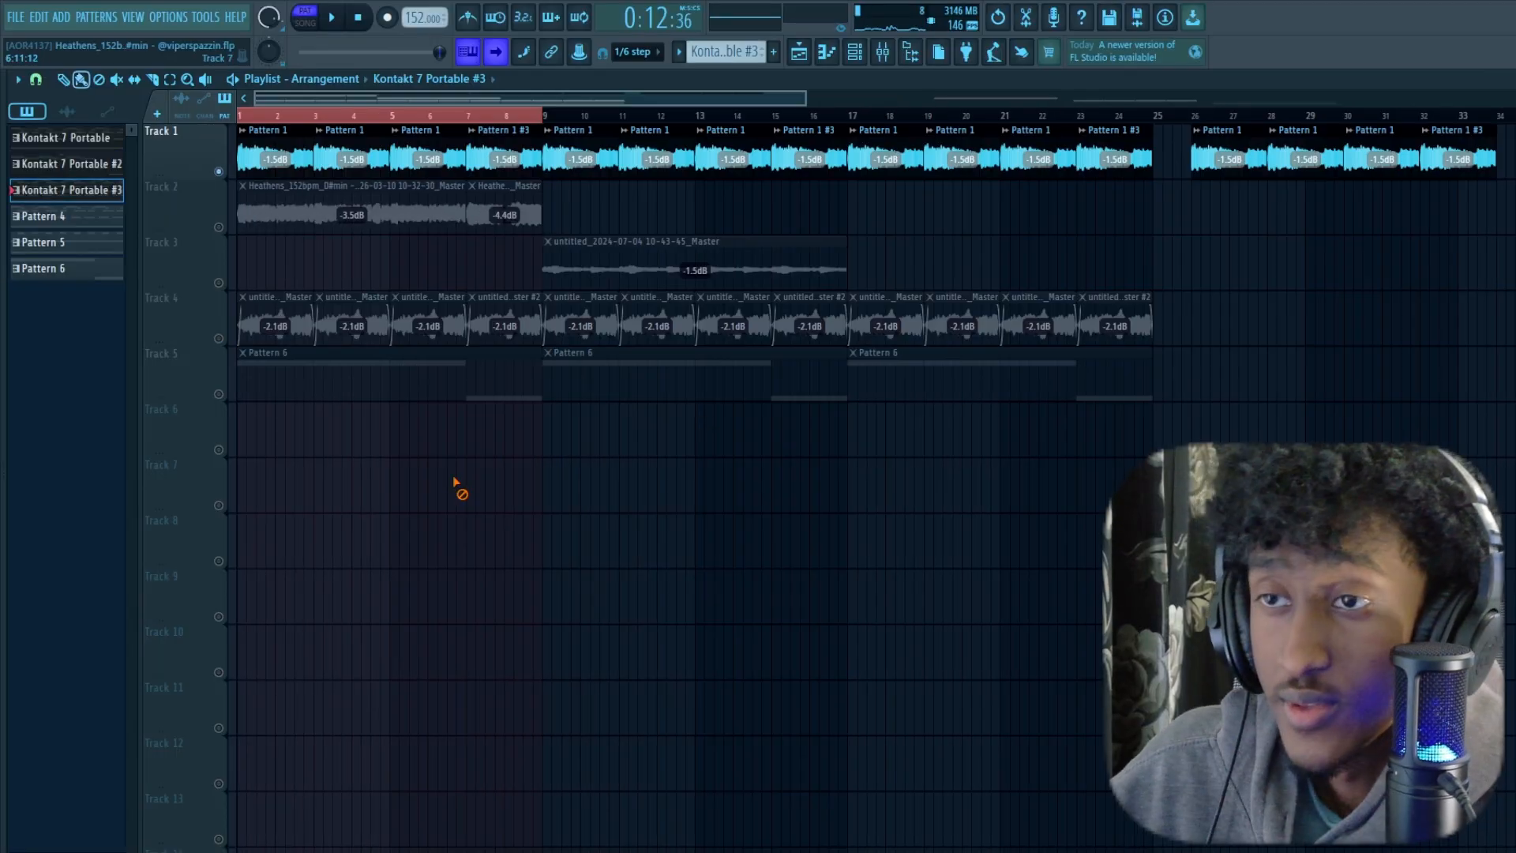
scroll(318, 98, "up", 4)
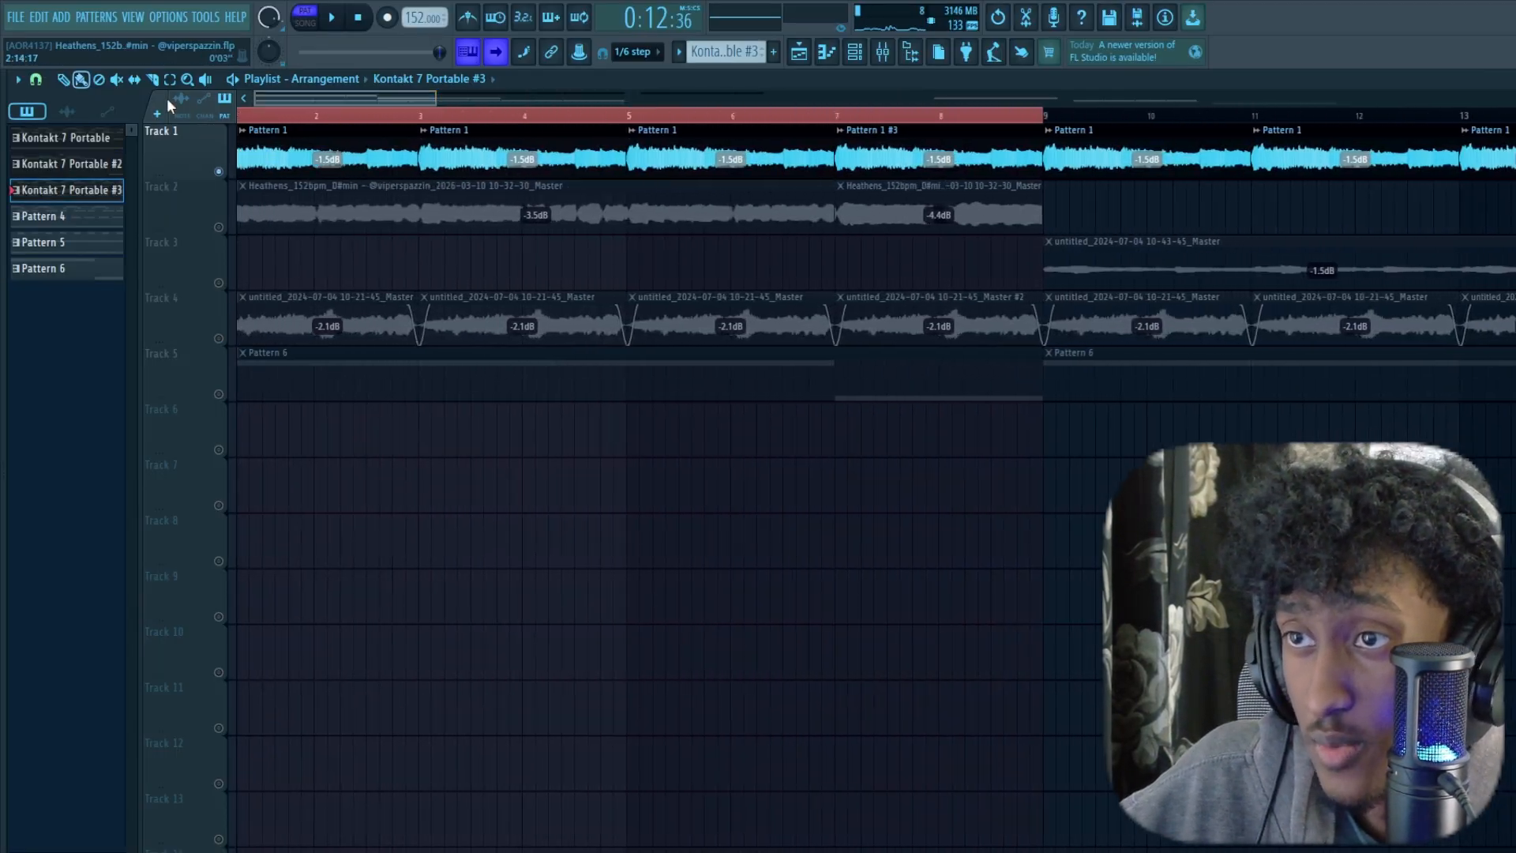
scroll(256, 96, "down", 5)
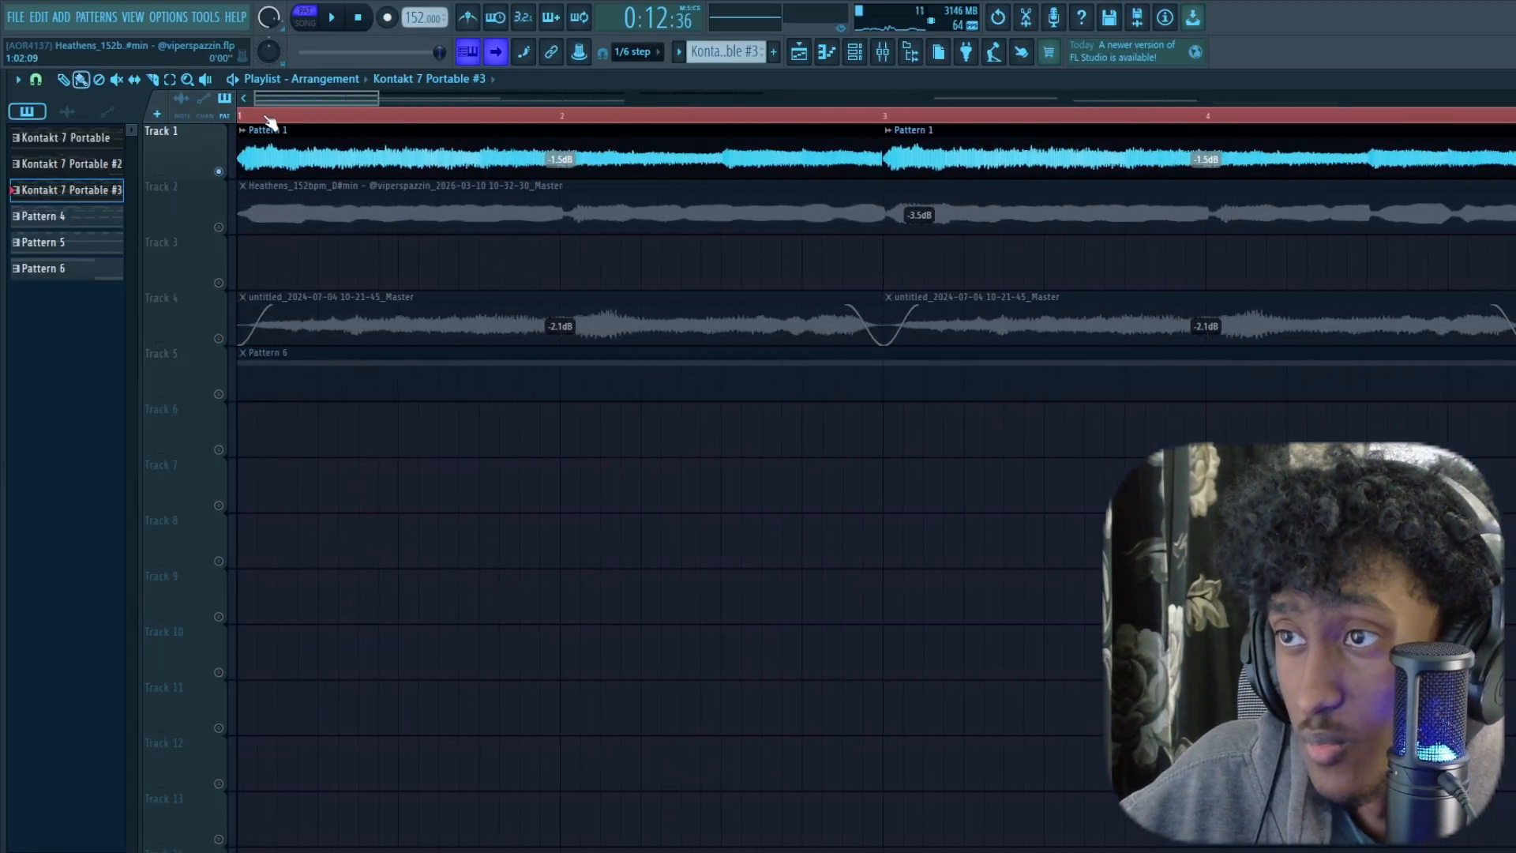
scroll(267, 118, "up", 3)
double_click(883, 150)
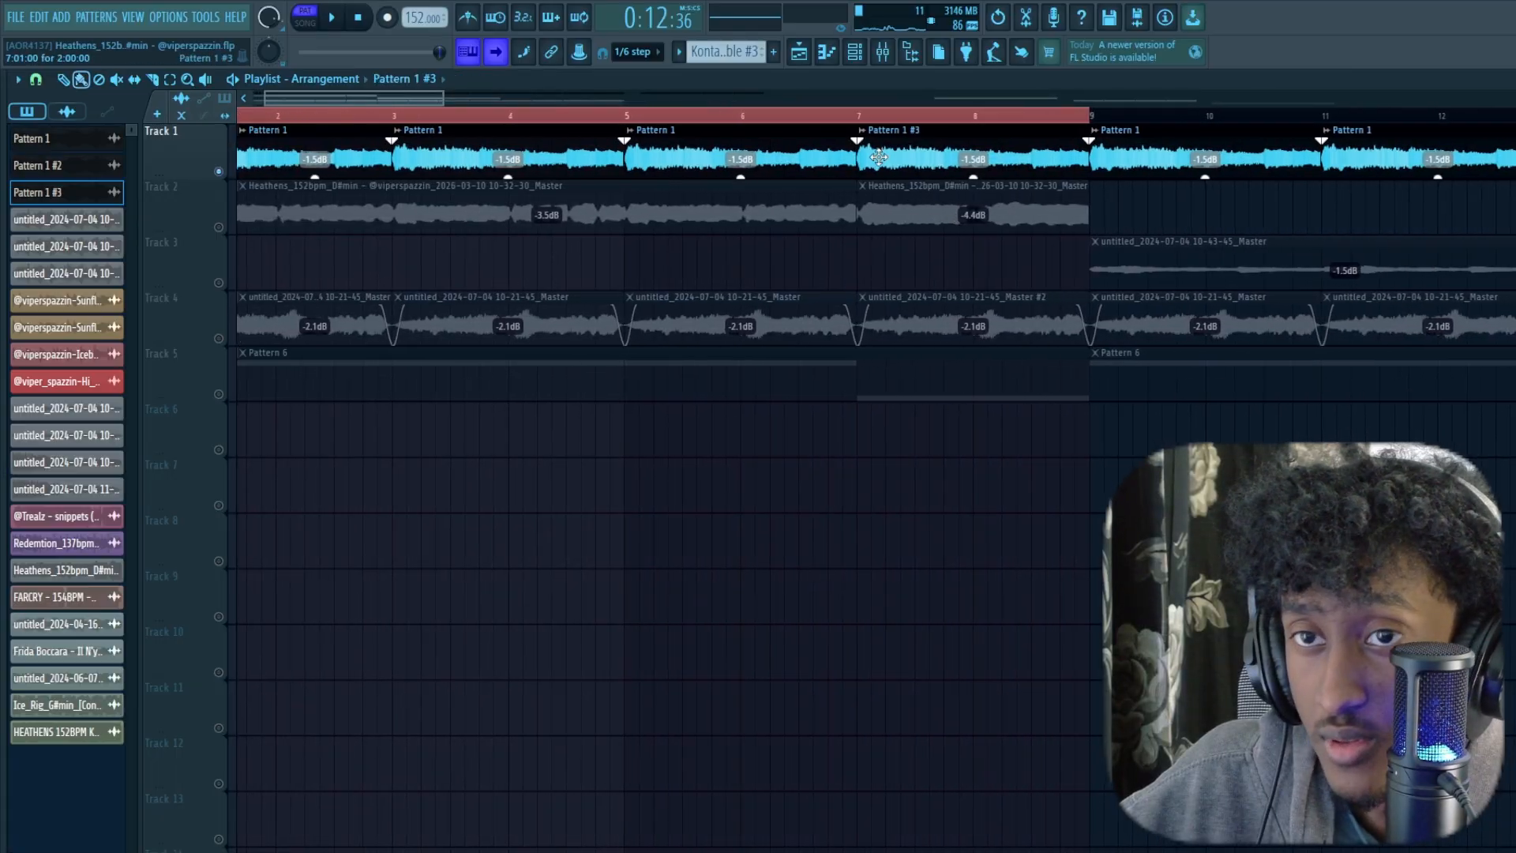
left_click_drag(478, 278, 600, 169)
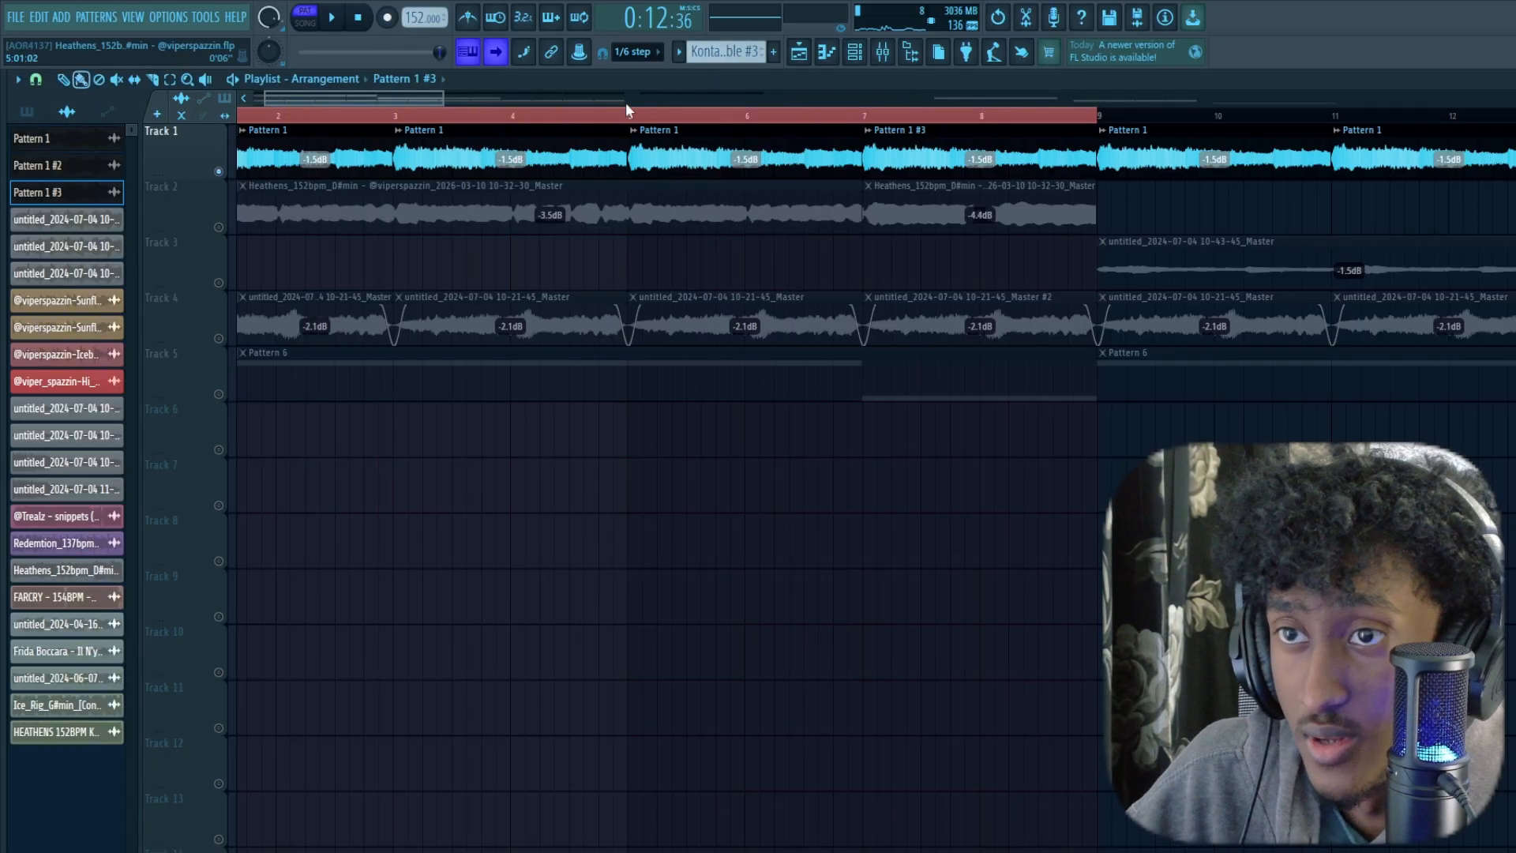
scroll(625, 102, "down", 3)
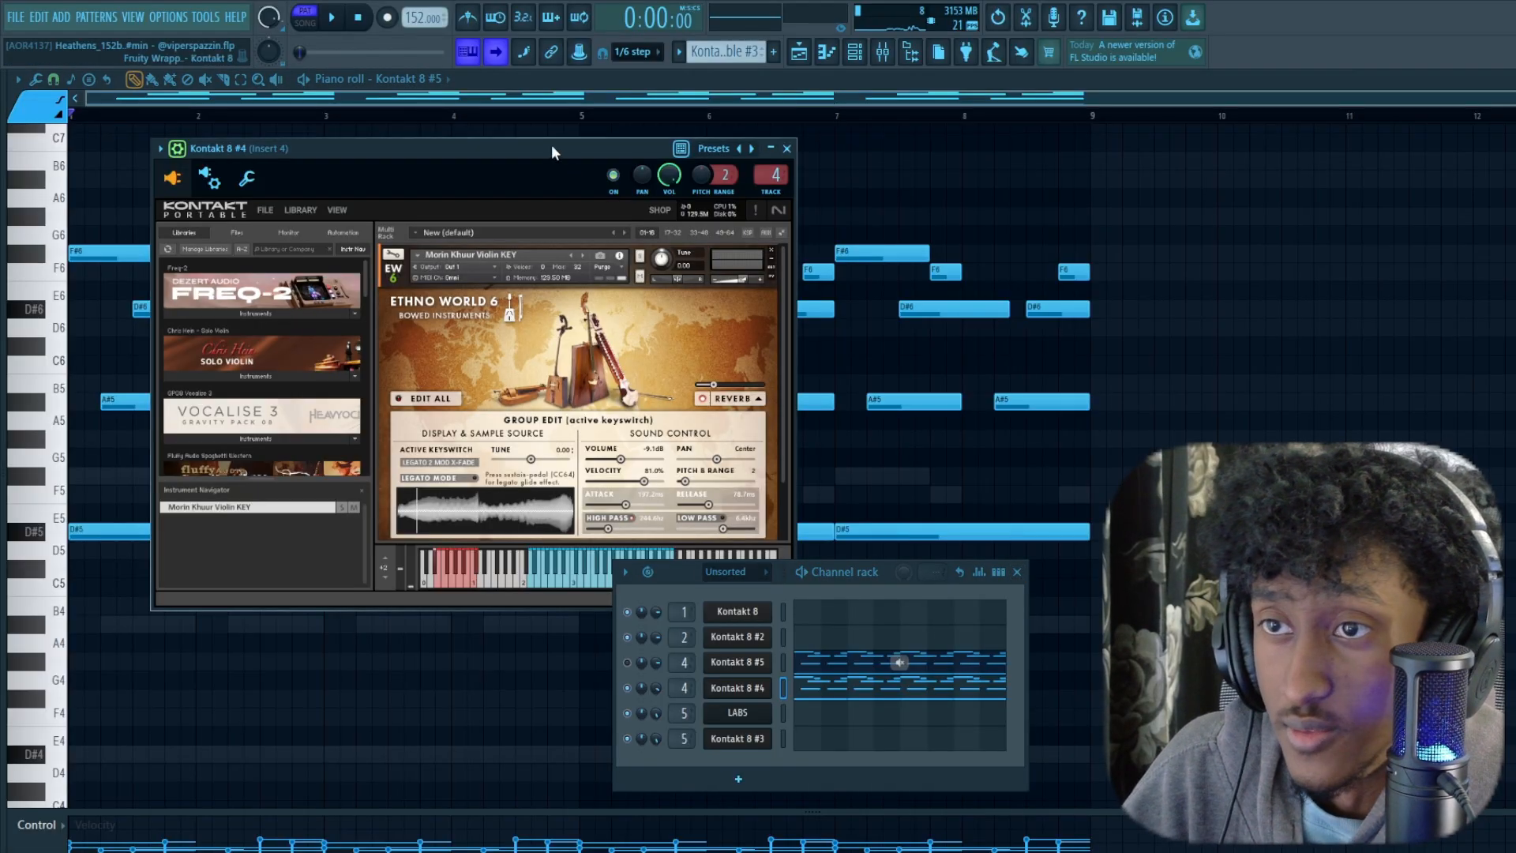
Step: View the Morin Khuur Violin instrument in Kontakt 8 #4 with the channel rack hidden, and close its window
left_click_drag(552, 145, 870, 108)
left_click(1017, 572)
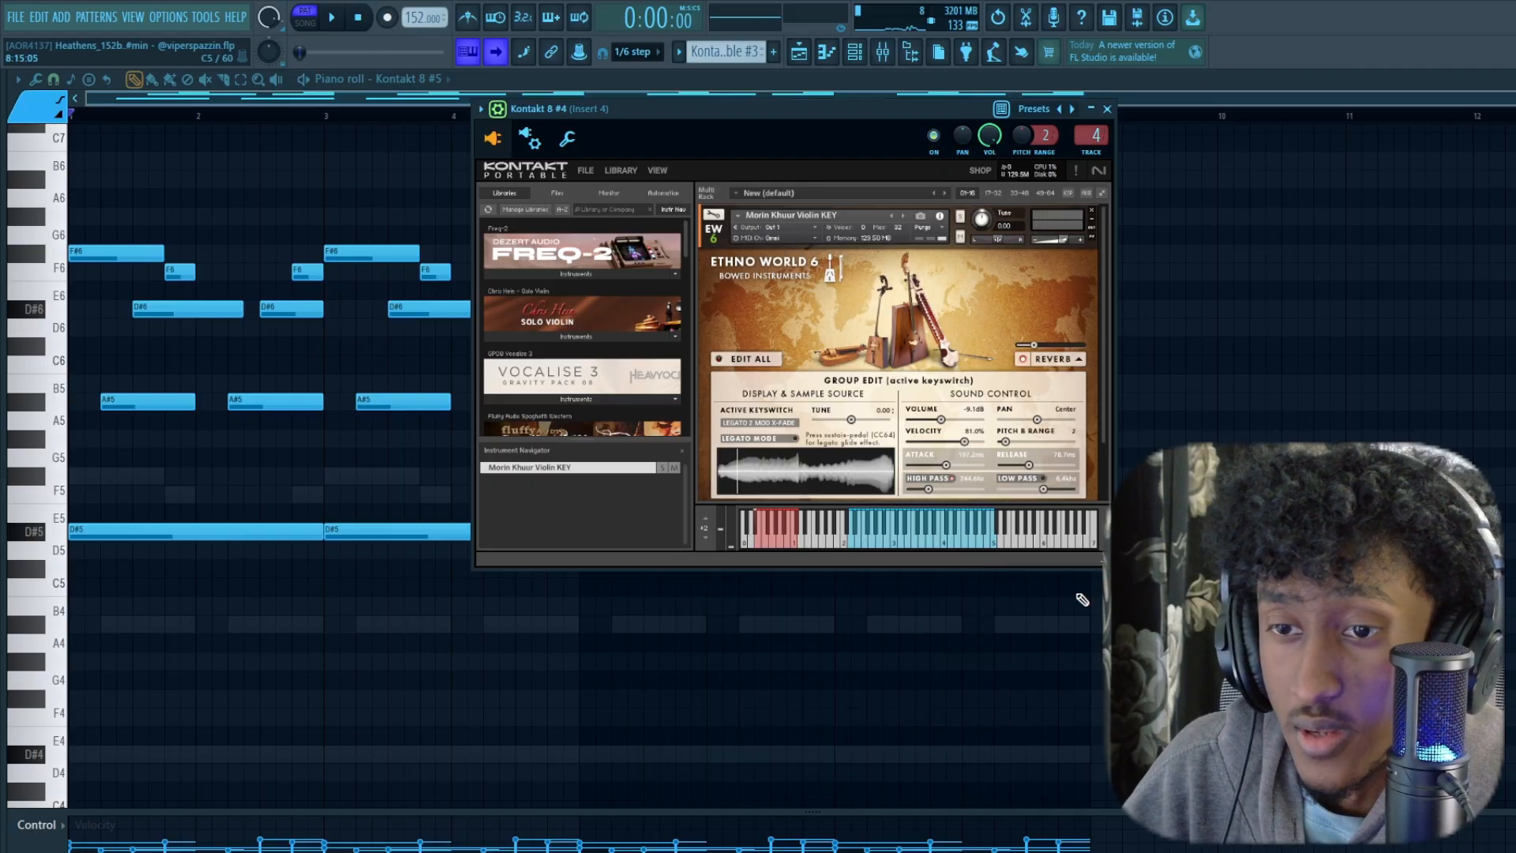
left_click(1108, 109)
Step: Review the Kontakt 8 #5 melody notes in the piano roll and play the melody back
scroll(1015, 395, "up", 3)
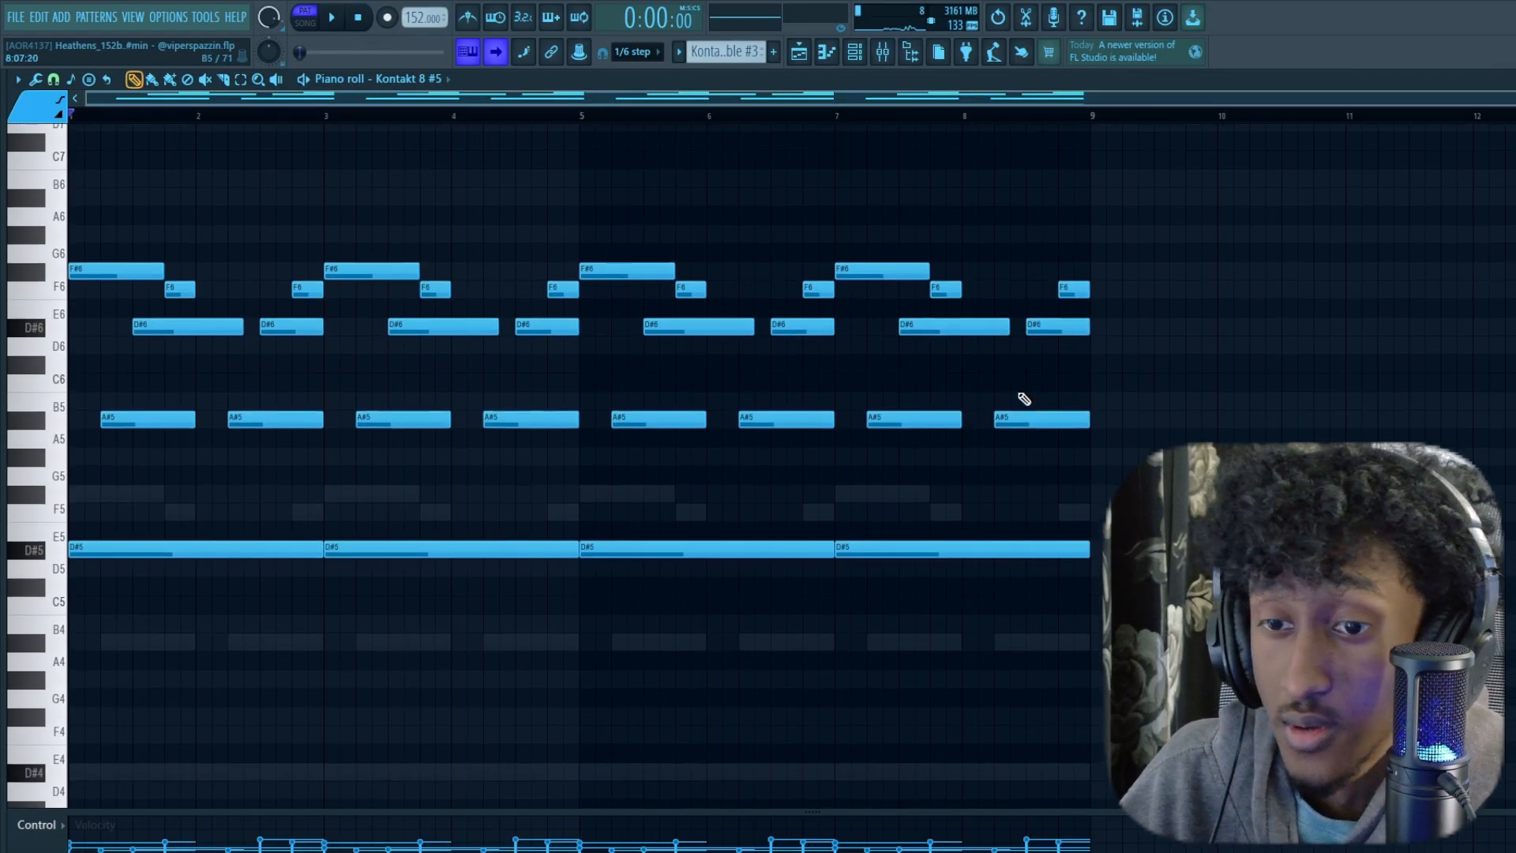
scroll(264, 186, "down", 3)
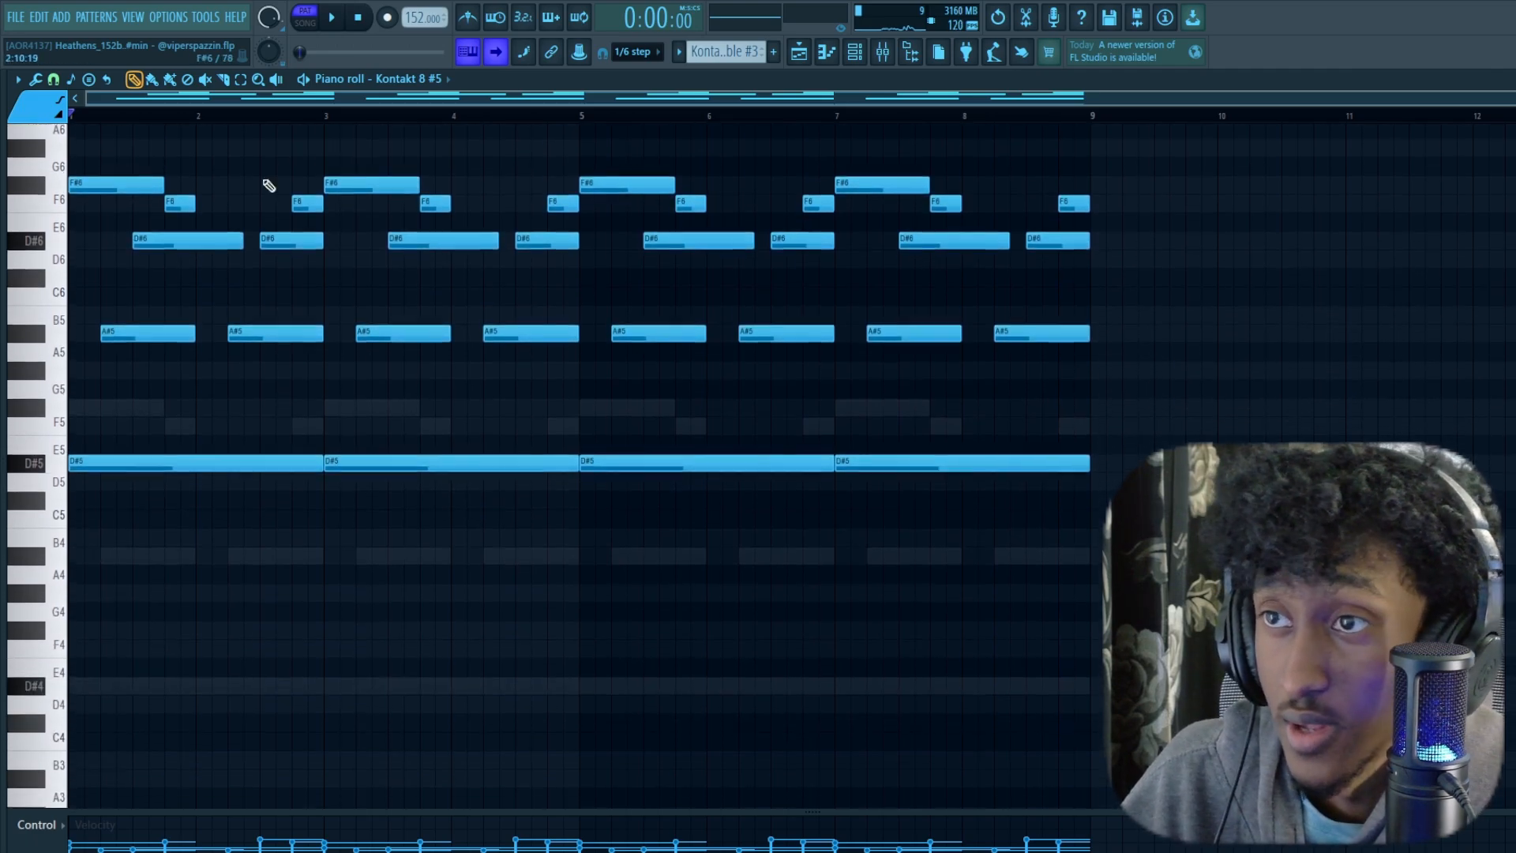
scroll(447, 220, "up", 4)
left_click(332, 17)
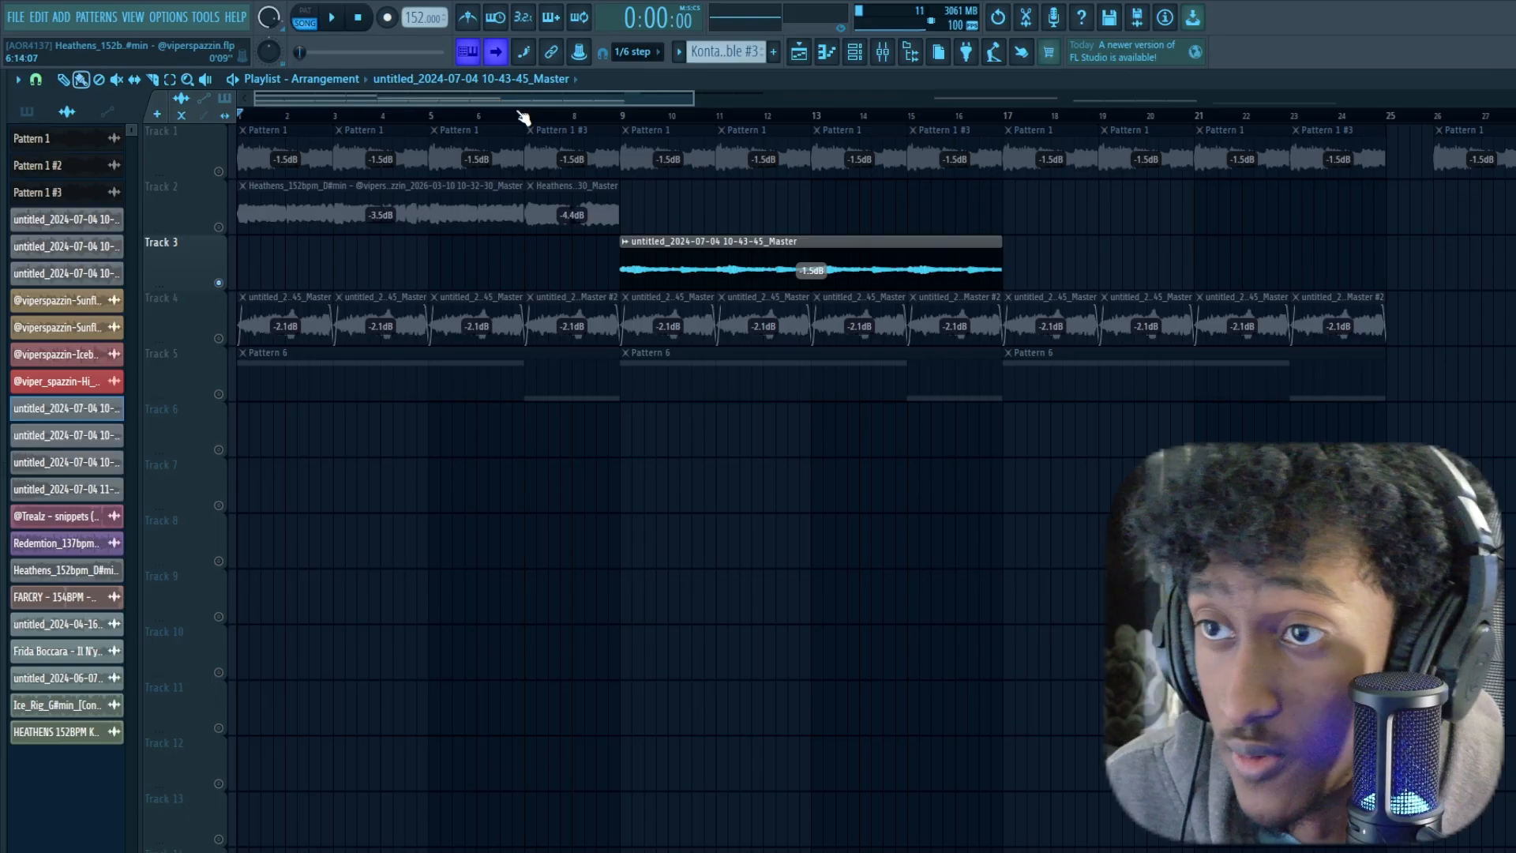
Step: Play back the soloed Track 3 audio clip in the playlist from bar 9
left_click_drag(524, 119, 457, 125)
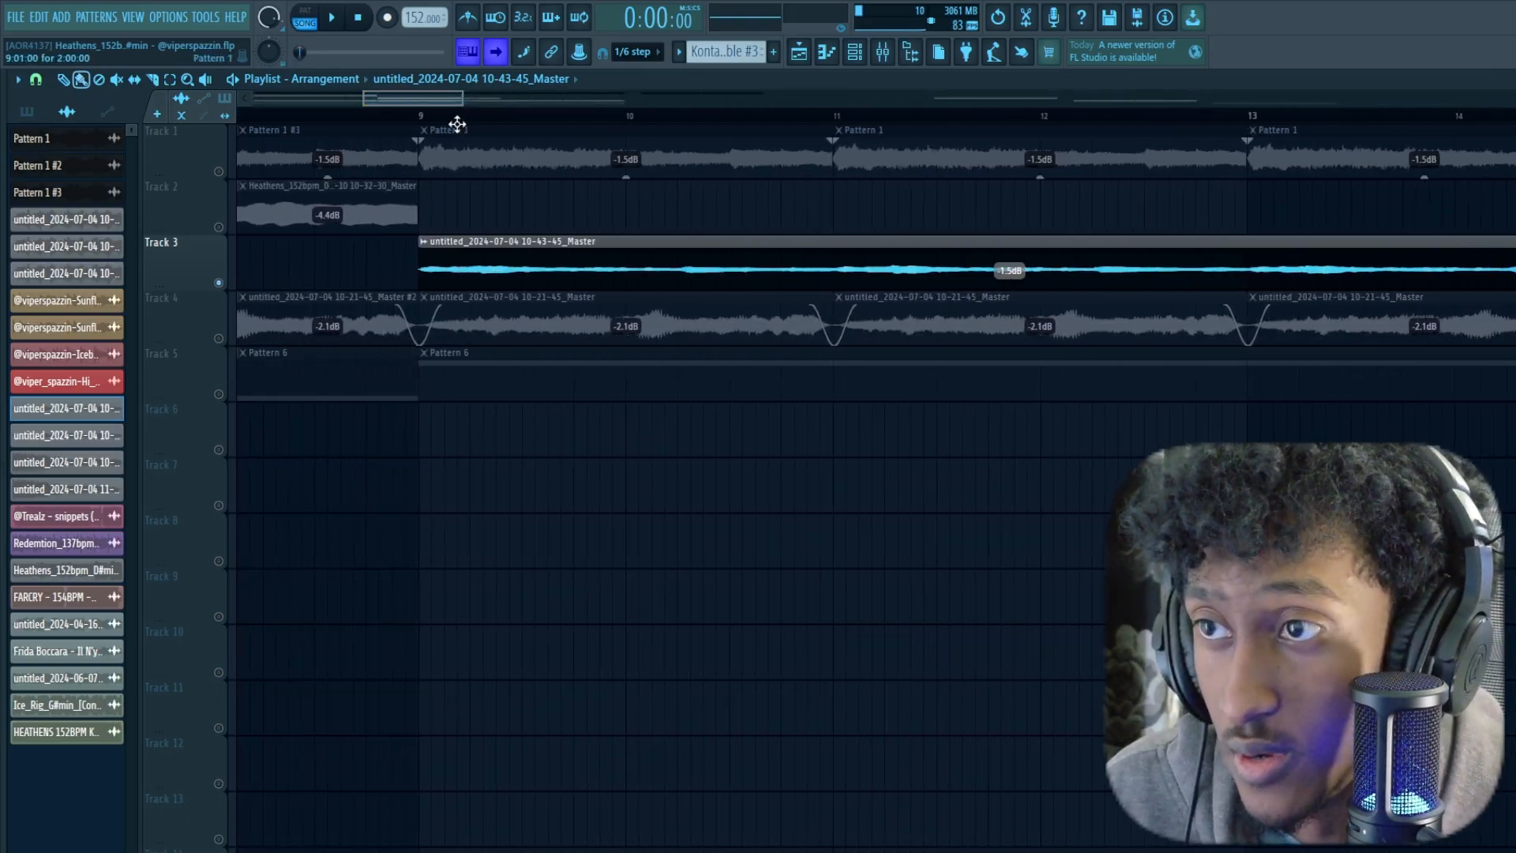
left_click(440, 117)
scroll(447, 179, "down", 8)
key("space")
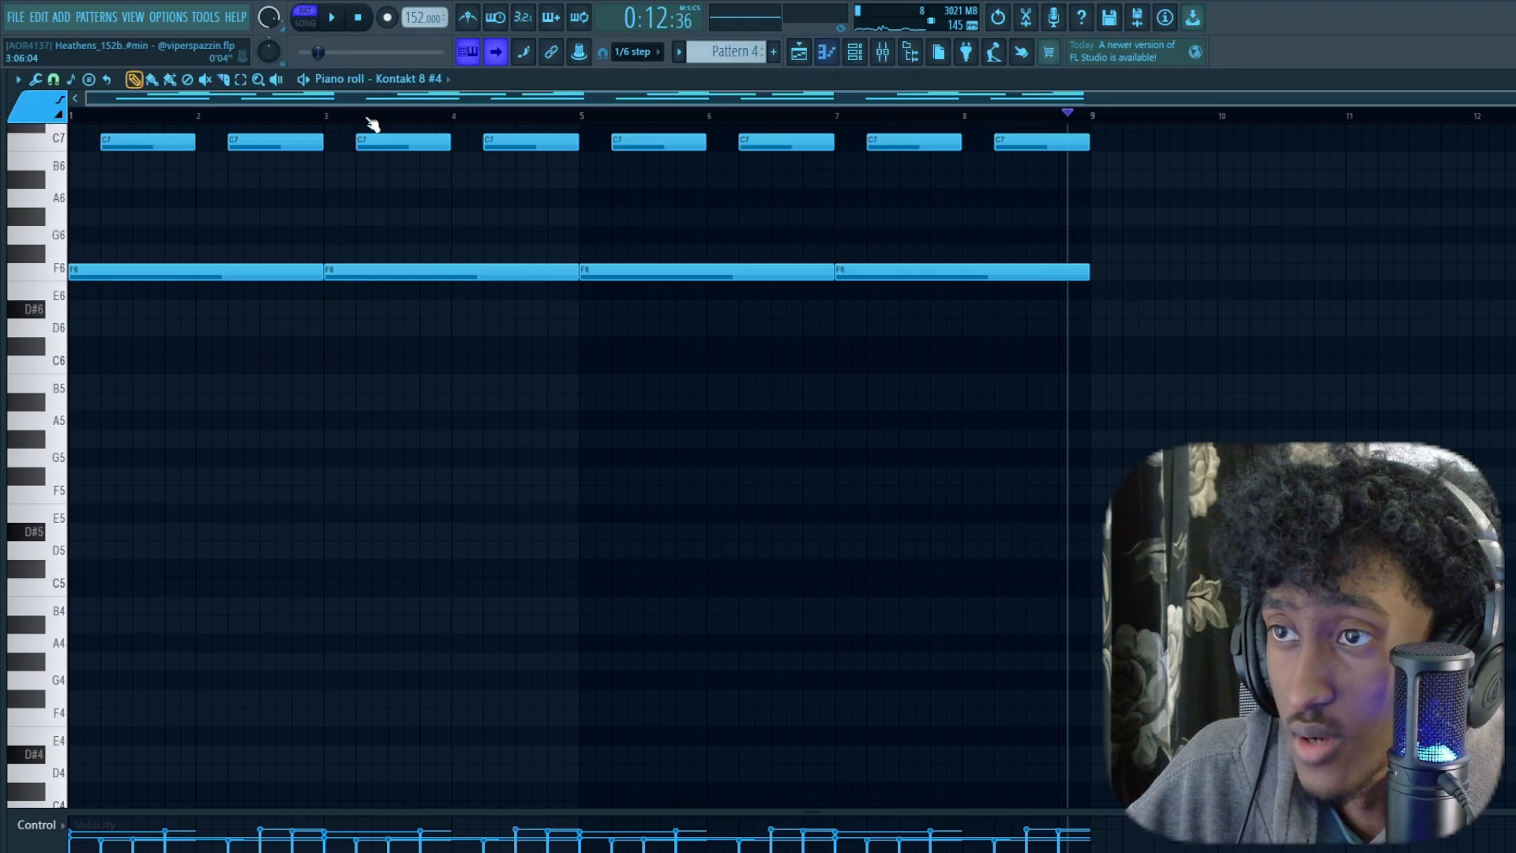
Step: Review the full range of Kontakt 8 #4 notes in Pattern 4 and check their playback
scroll(366, 125, "up", 5)
scroll(411, 139, "down", 1)
key("space")
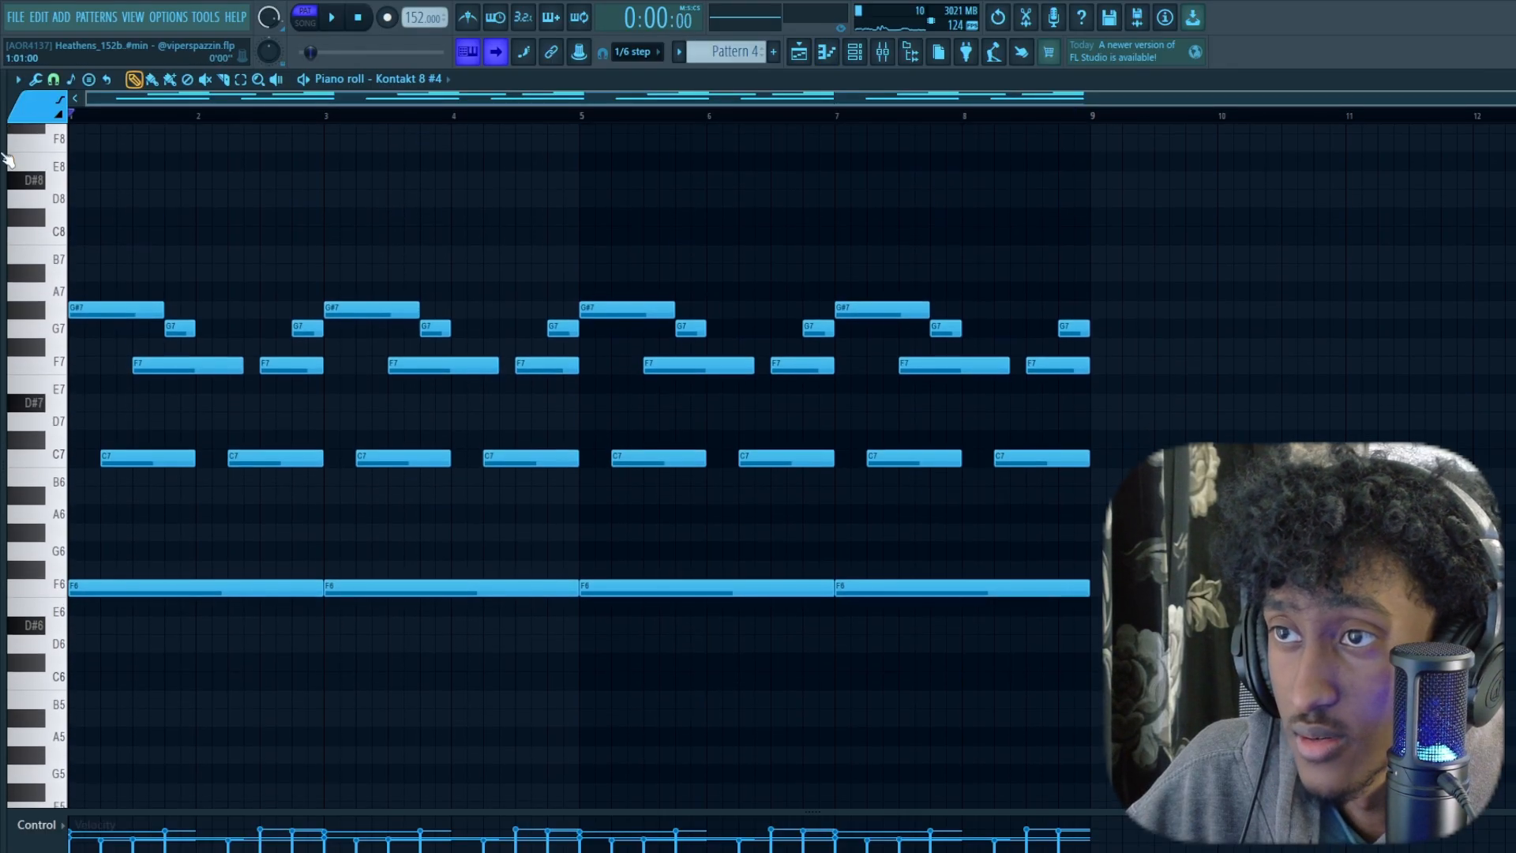
Step: Open the Kontakt 8 #5 Arkhis instrument for Pattern 4 and examine its brass layers with the channel rack hidden
key("F6")
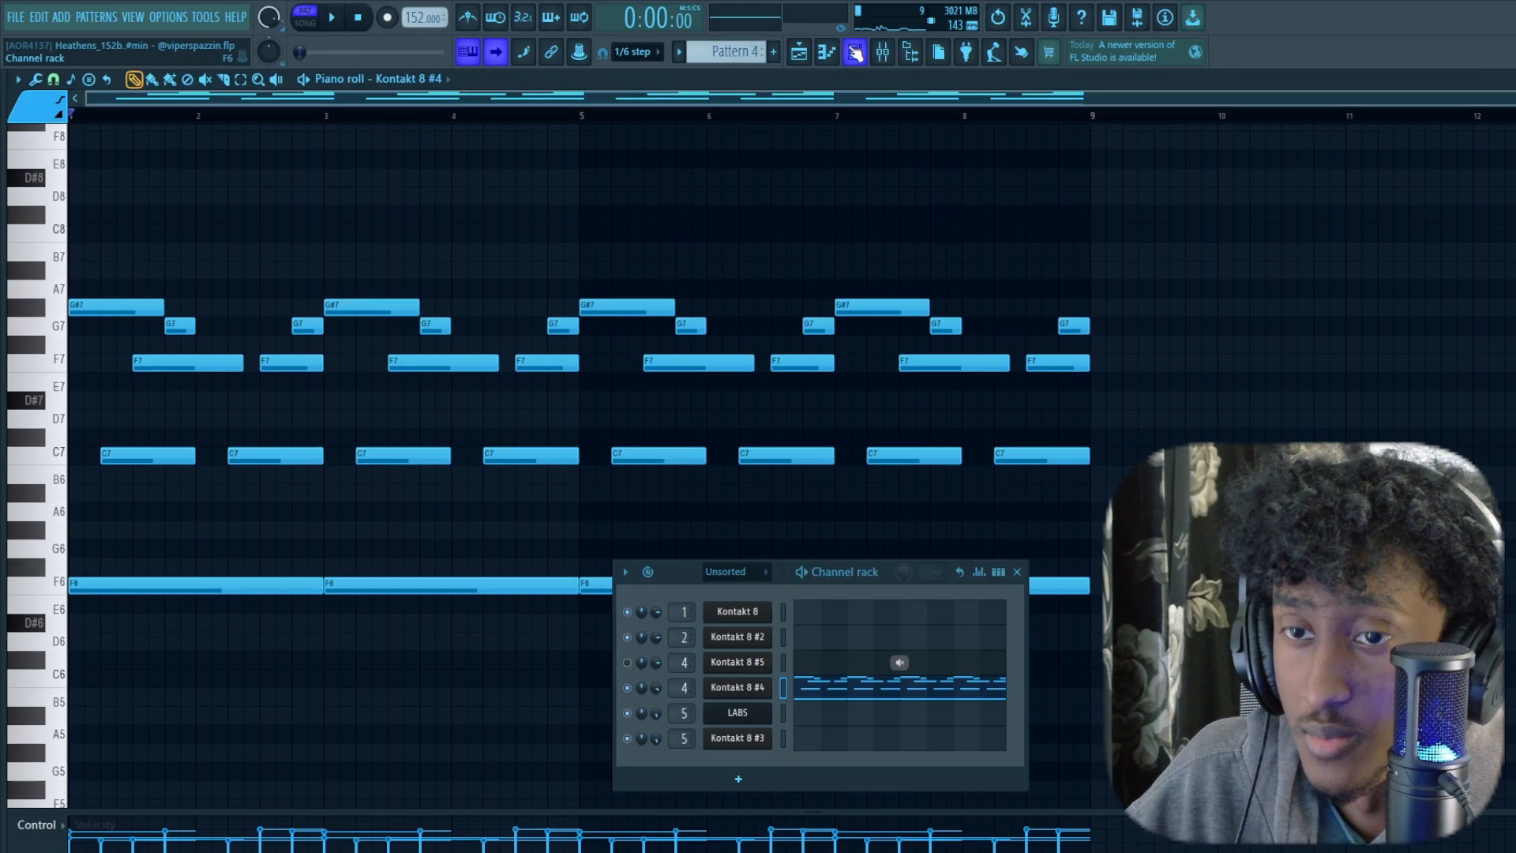
left_click(734, 663)
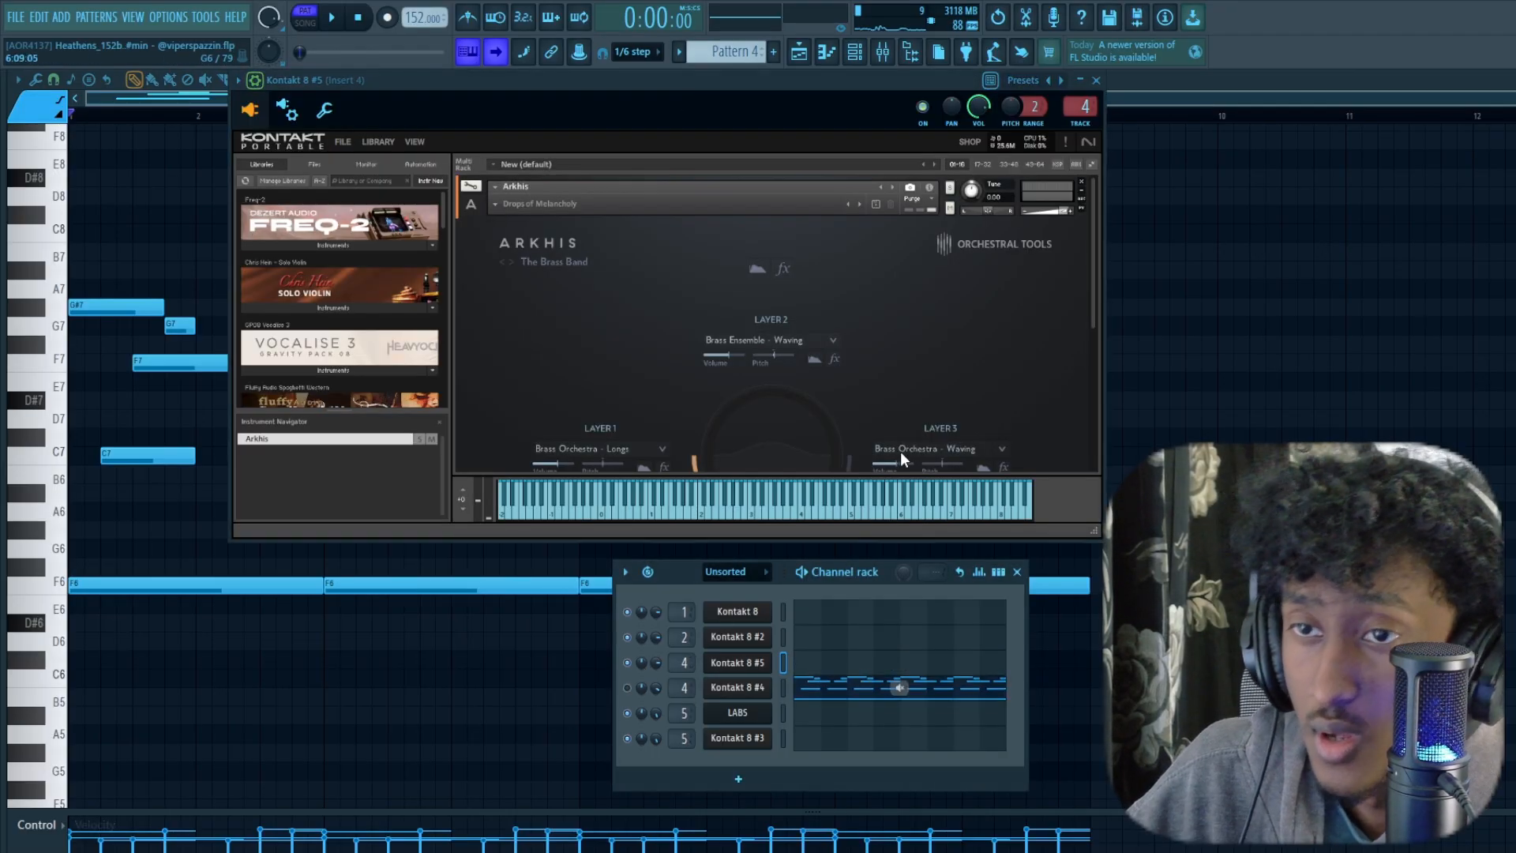
key("F6")
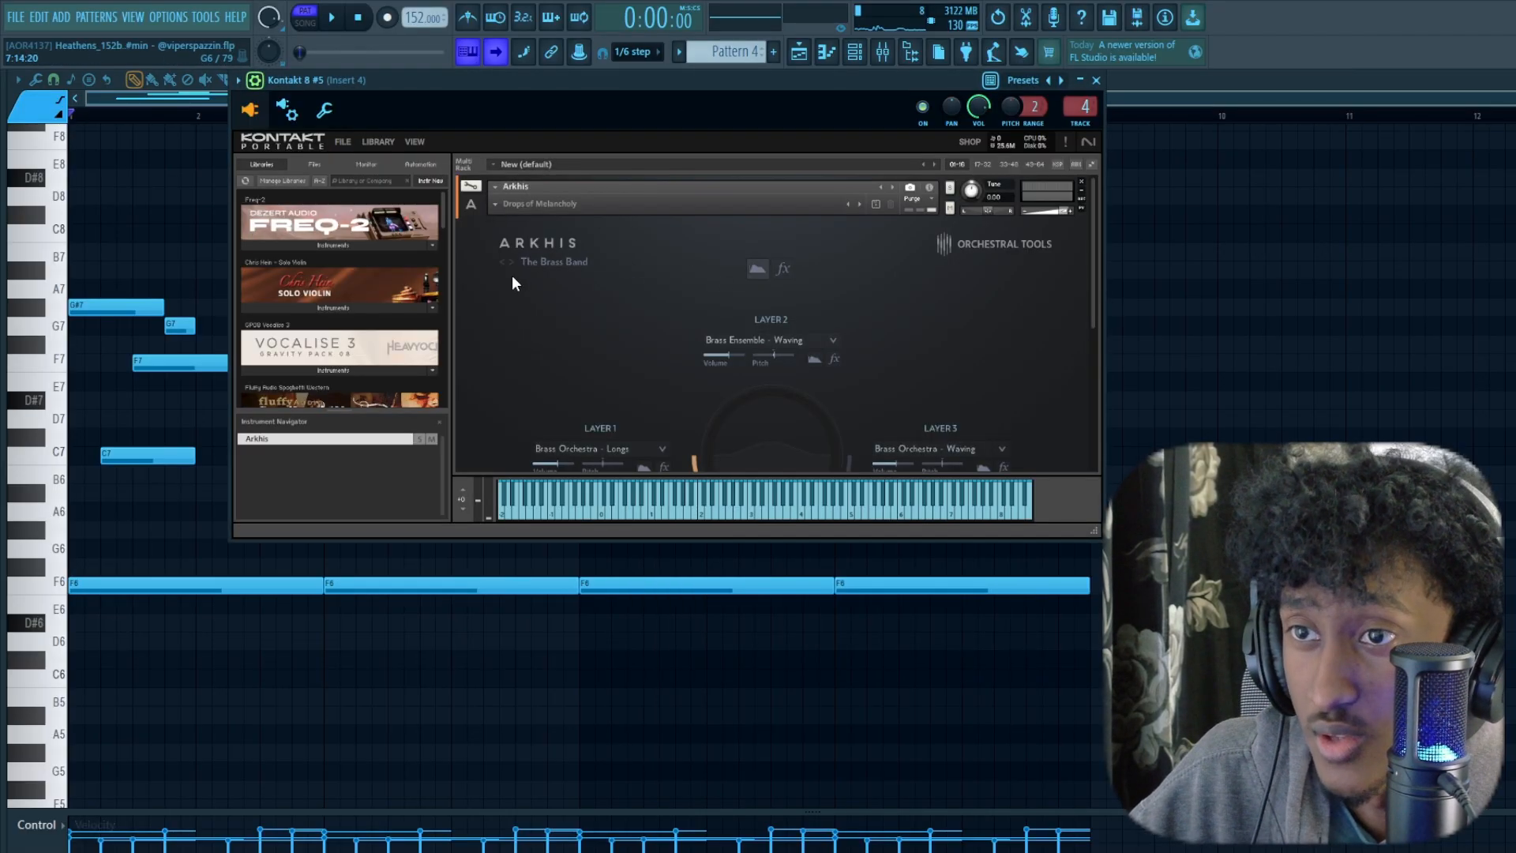
right_click(1323, 363)
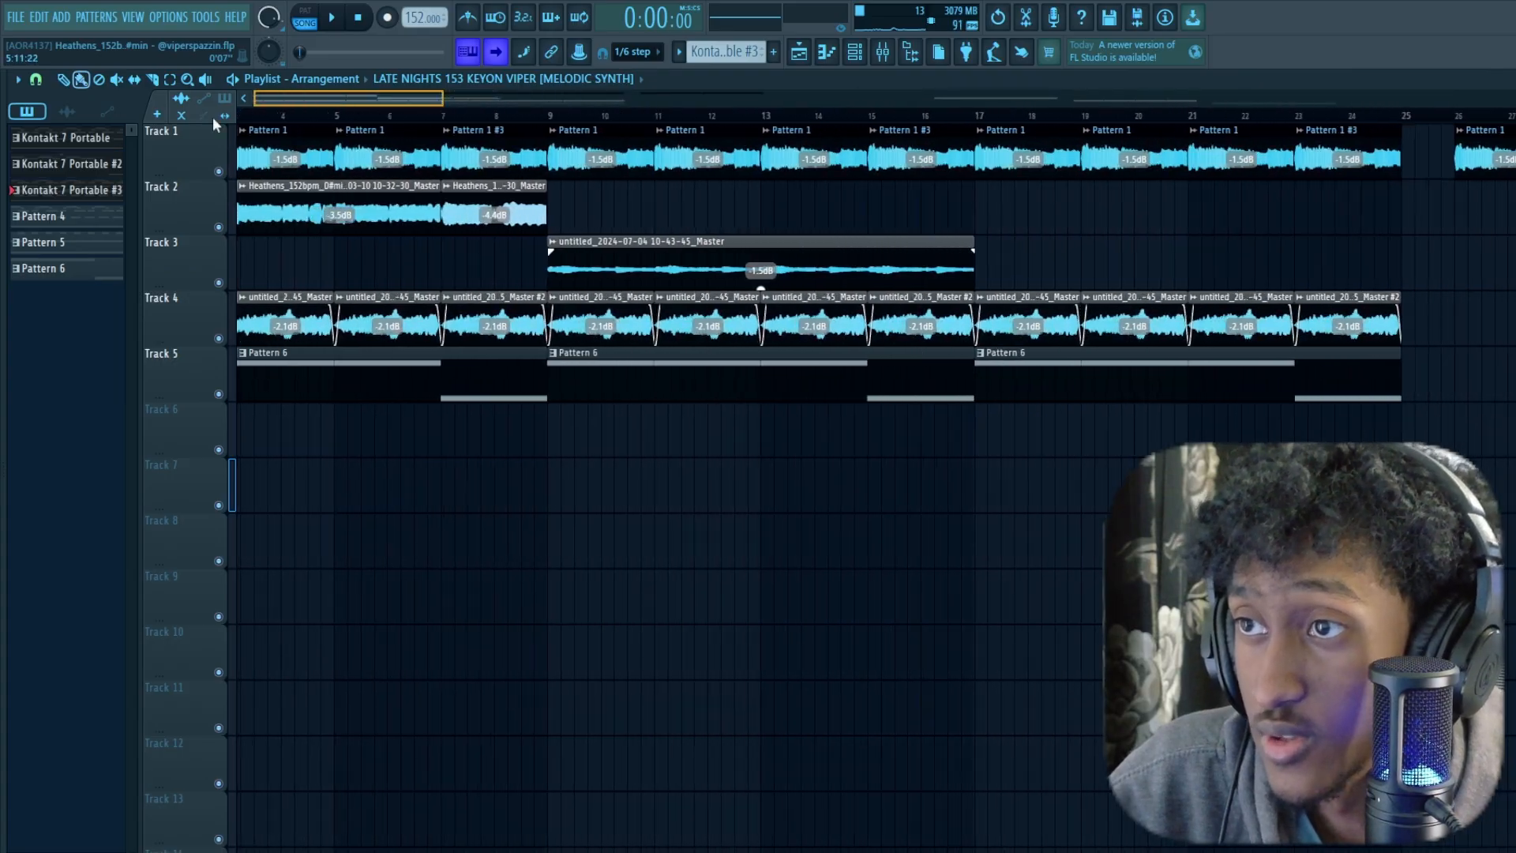
Step: Bring all five arranged tracks into view in the playlist and play the full song from the start
scroll(292, 125, "down", 6)
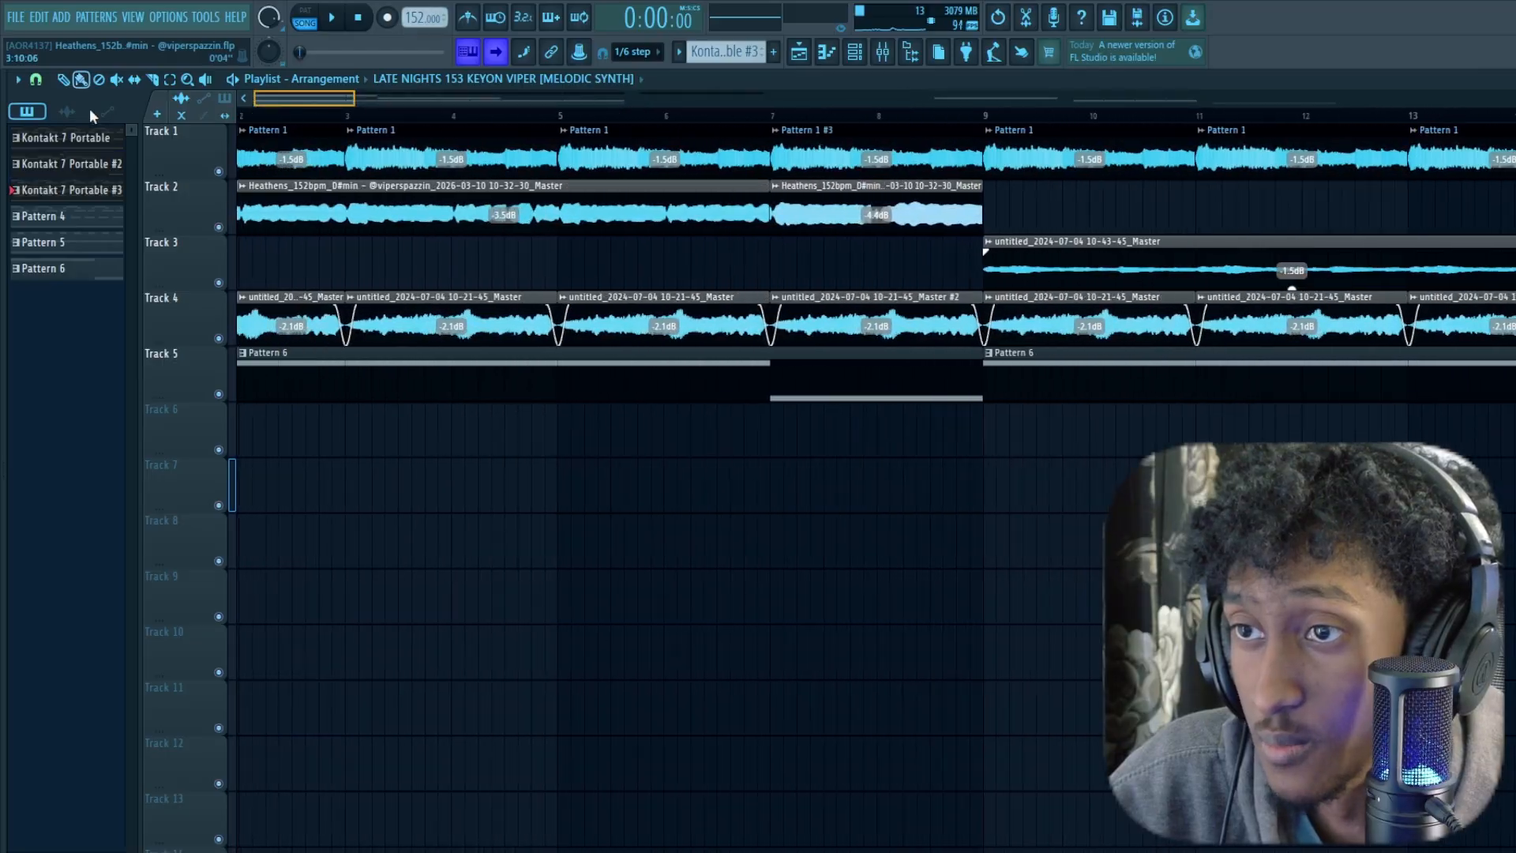
scroll(261, 130, "up", 4)
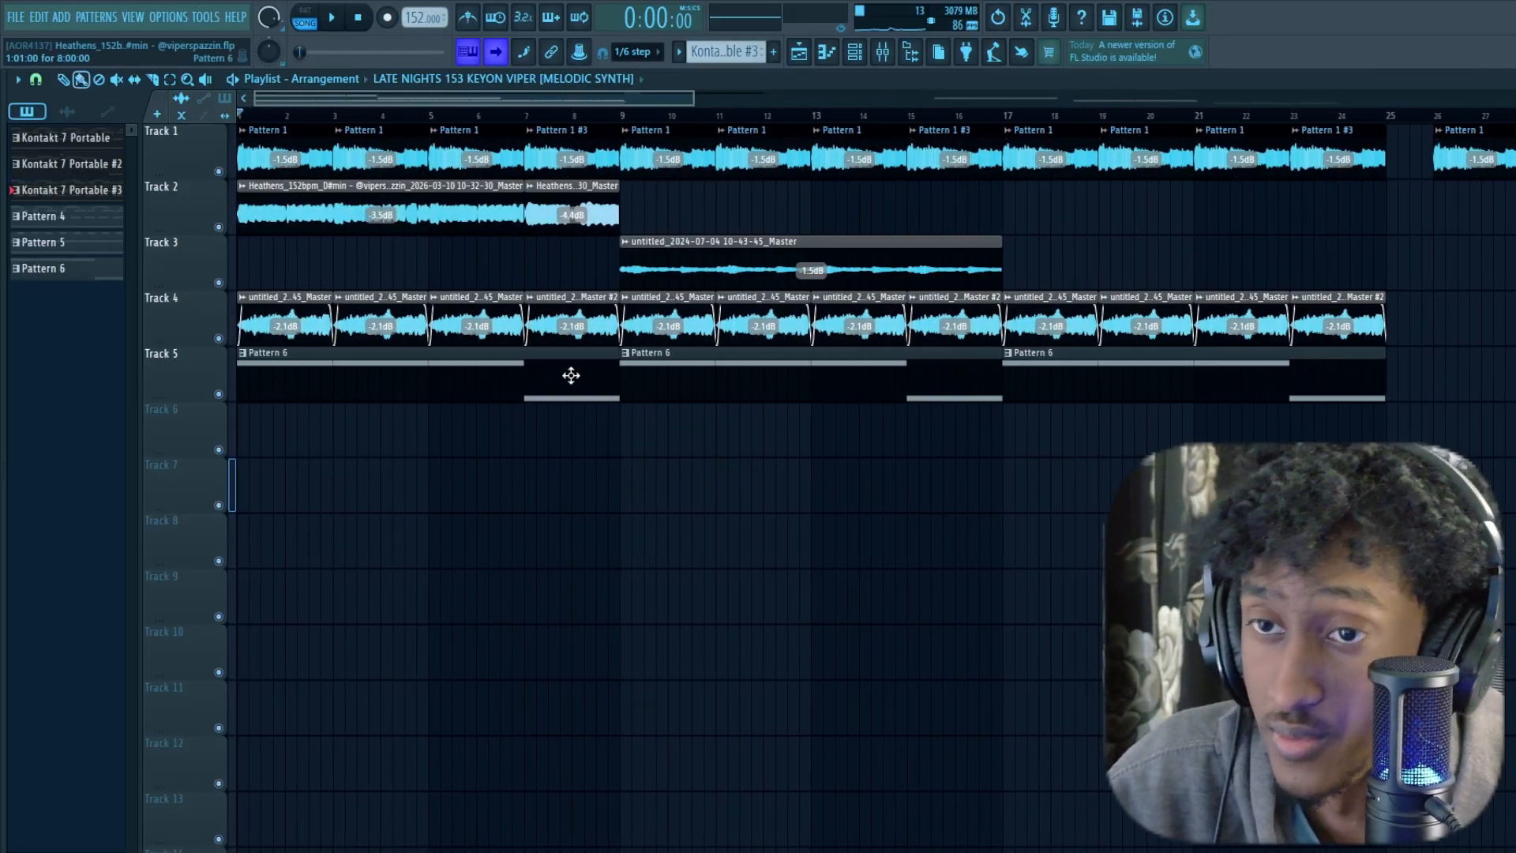
key("space")
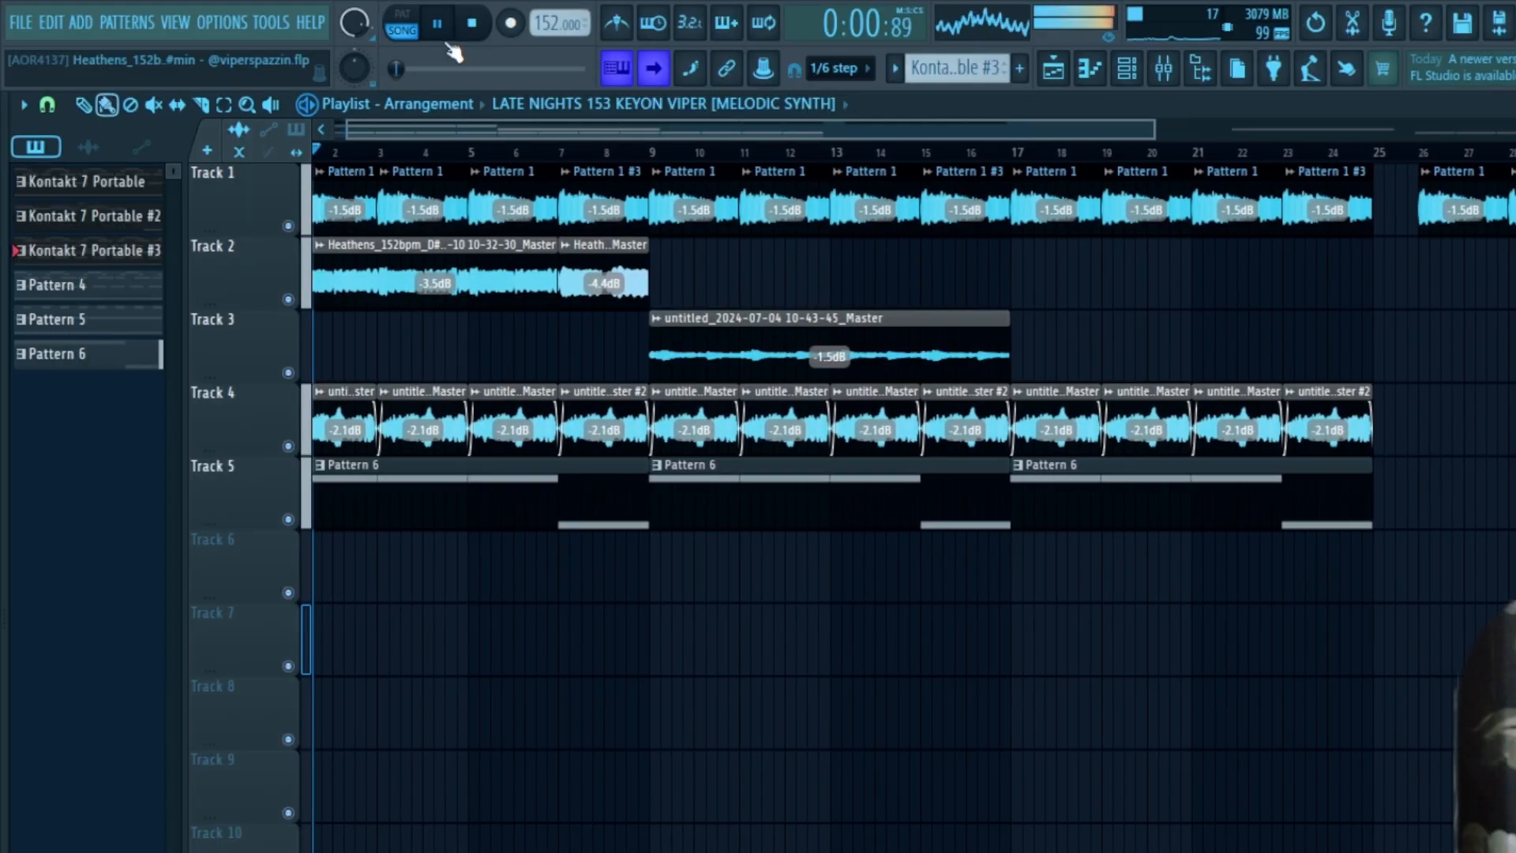